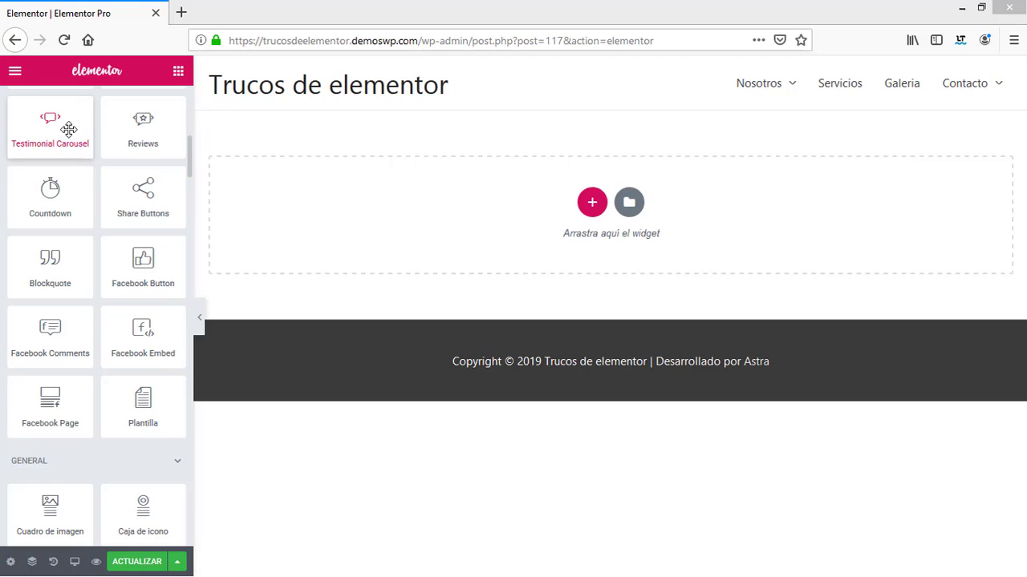
Step: Add a new single-column section to the page and place a Testimonial Carousel widget in it
click(591, 202)
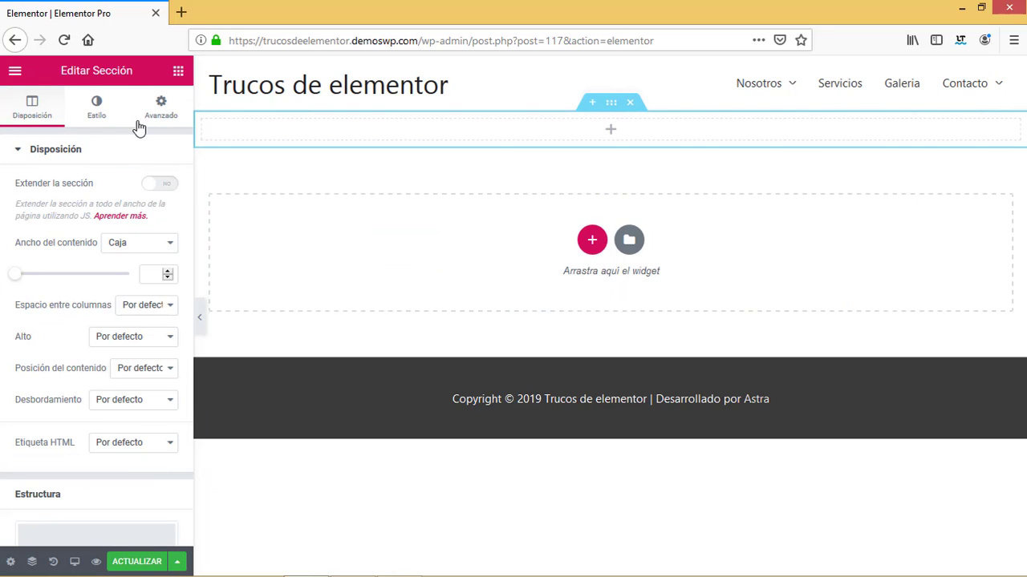
key(Escape)
scroll(73, 369, down, 4)
drag(85, 422, 603, 121)
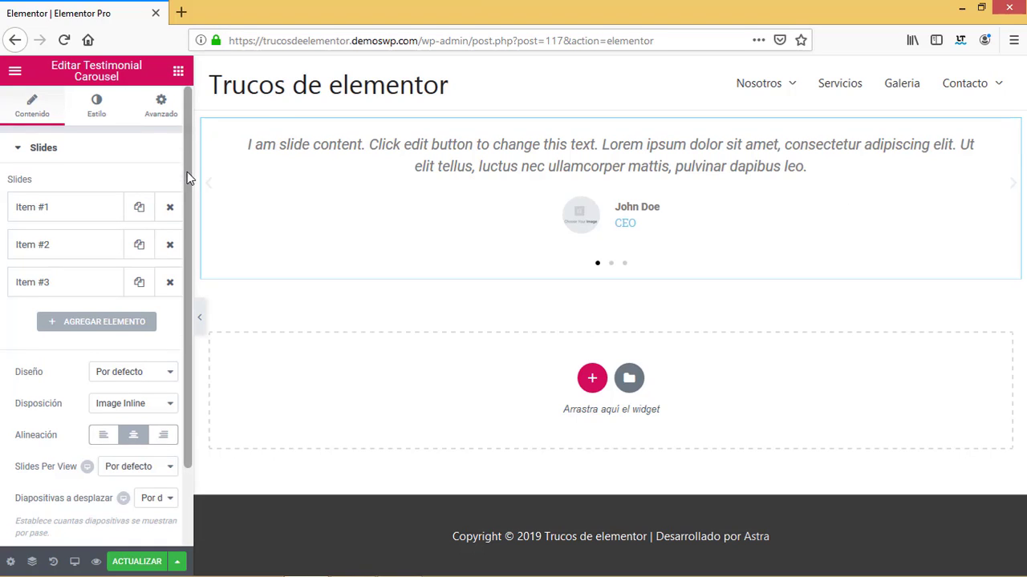
Step: Set the first testimonial slide's title to "Google", keeping its default content text
scroll(184, 180, down, 1)
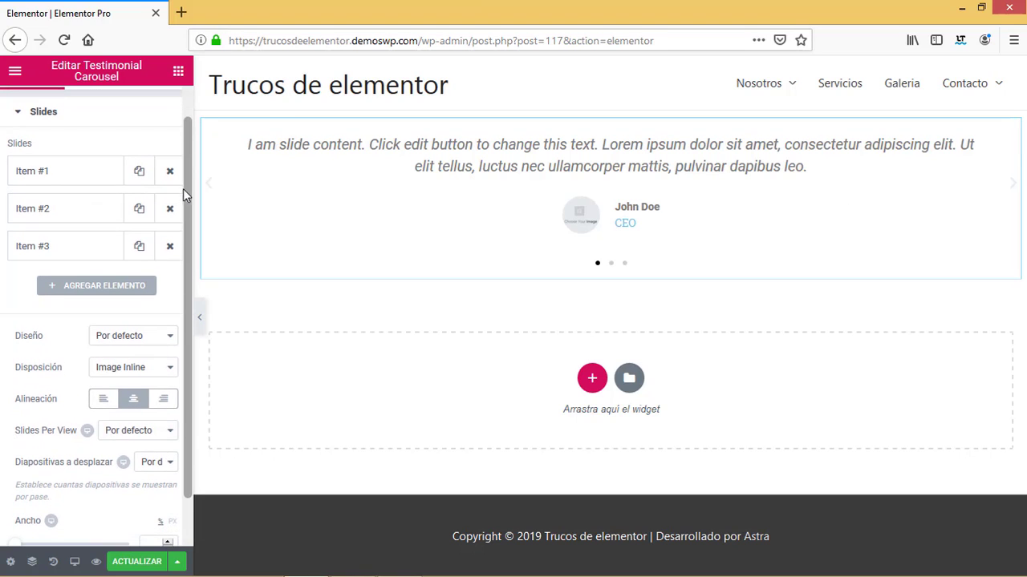
click(78, 174)
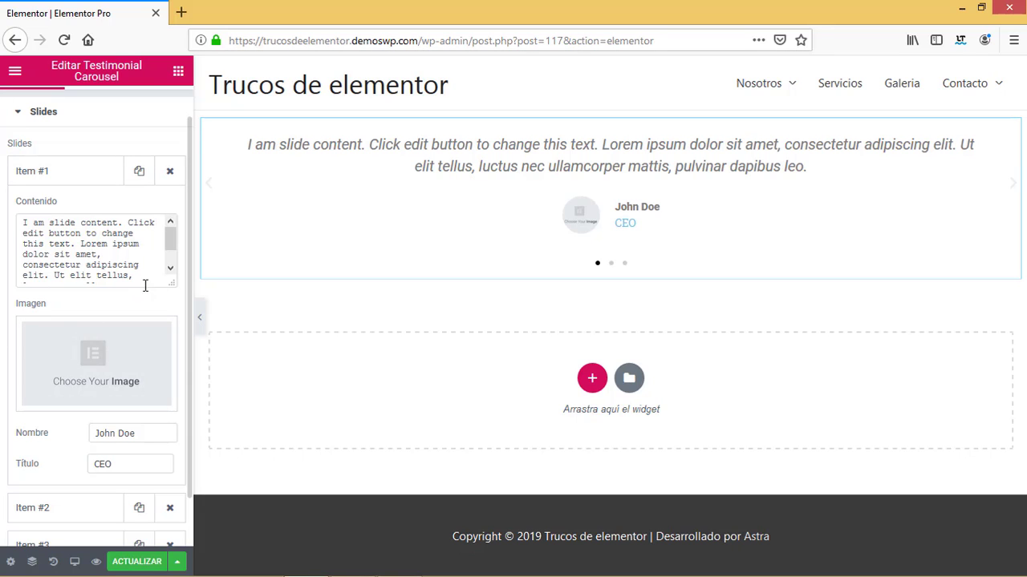
drag(144, 280, 15, 214)
scroll(172, 252, down, 2)
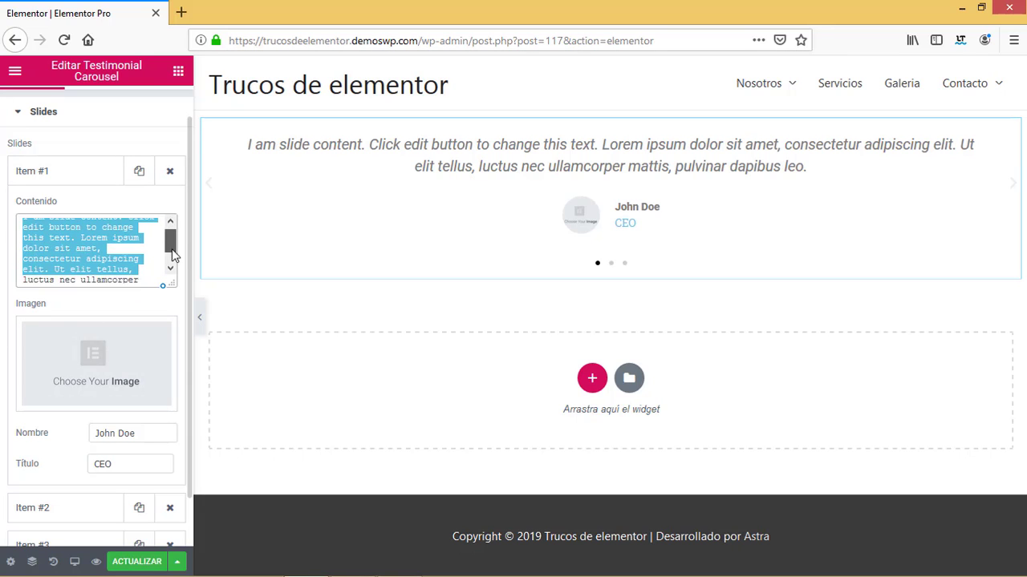
drag(161, 430, 76, 424)
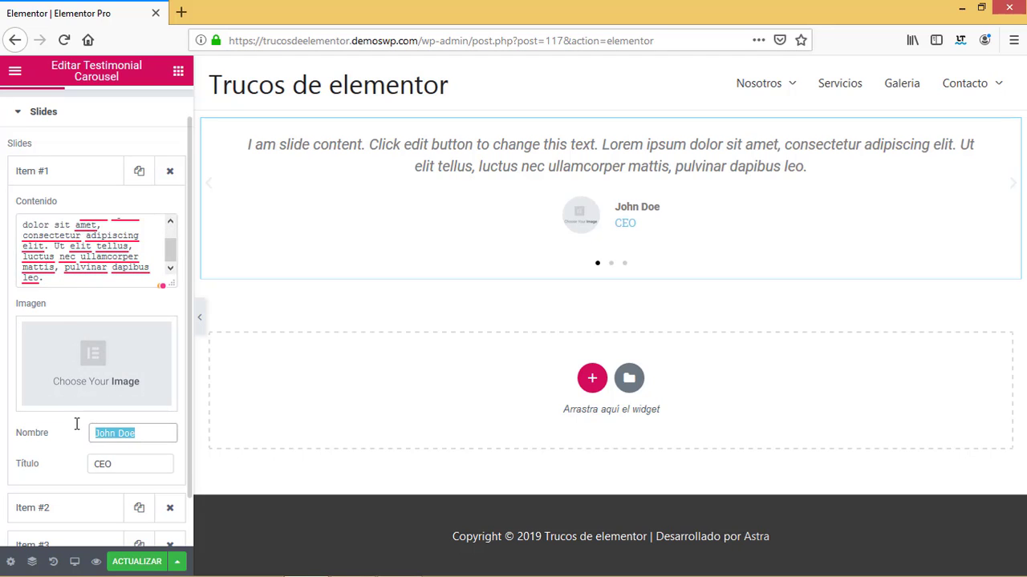
drag(116, 464, 69, 464)
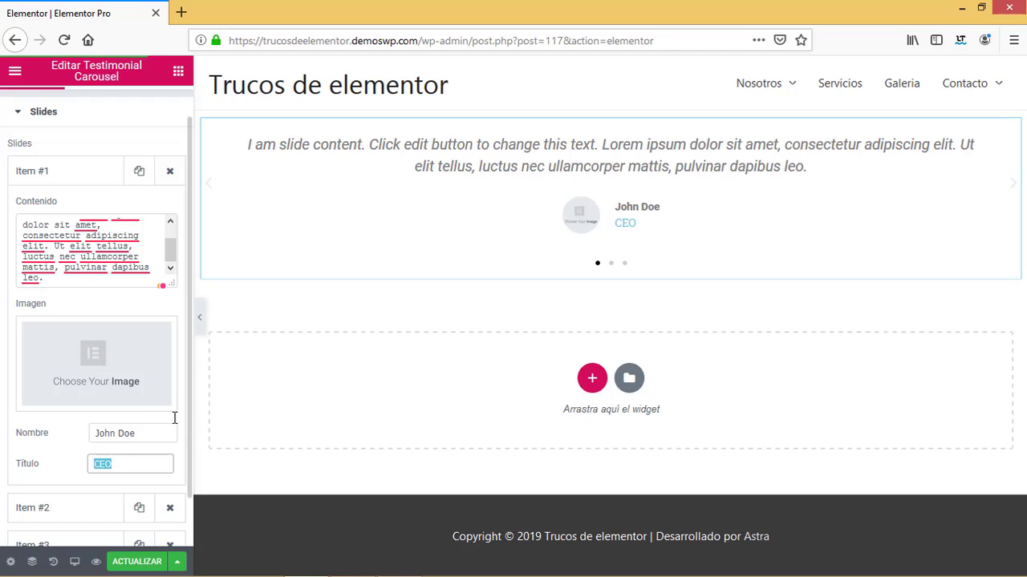
text(Google)
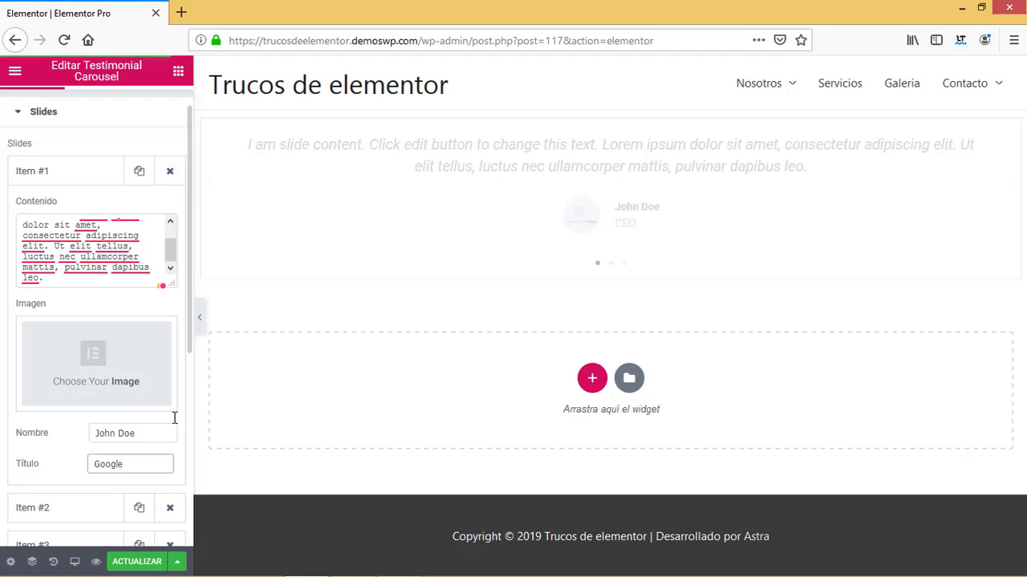
Step: Give the first slide the round portrait of the dark-haired woman and replace its name with the reviewer's full name
click(105, 365)
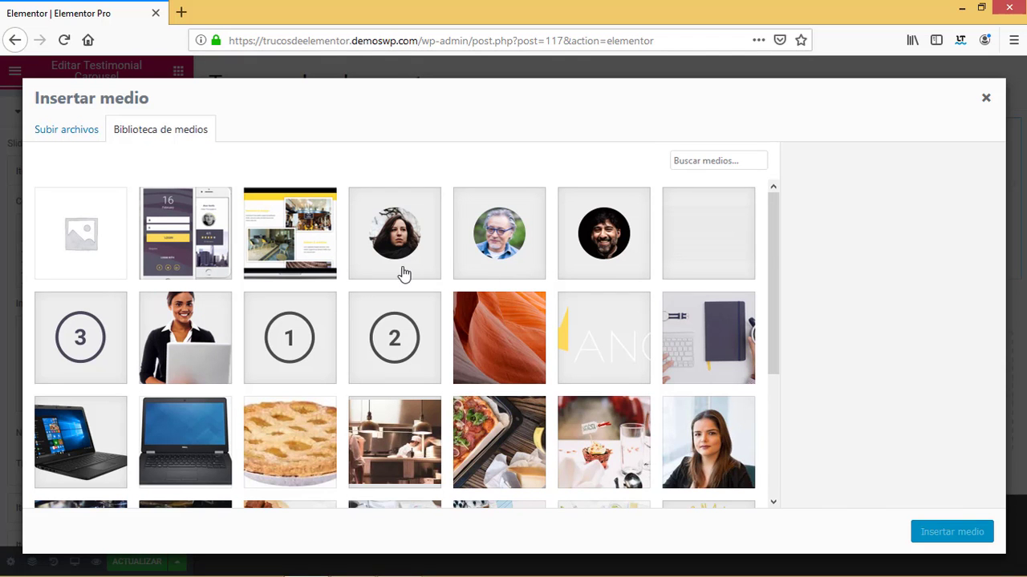
click(407, 242)
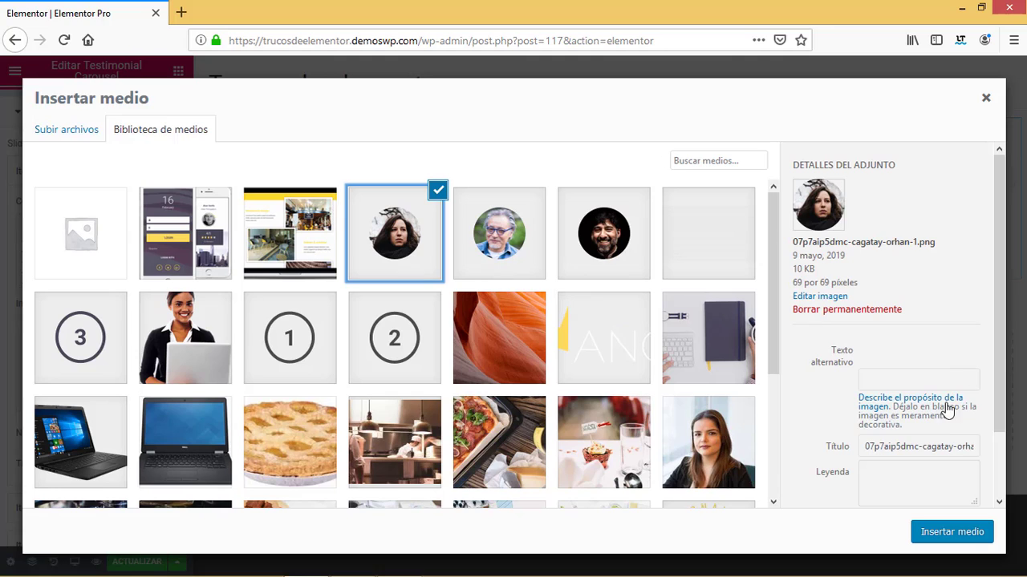
click(929, 533)
triple_click(147, 433)
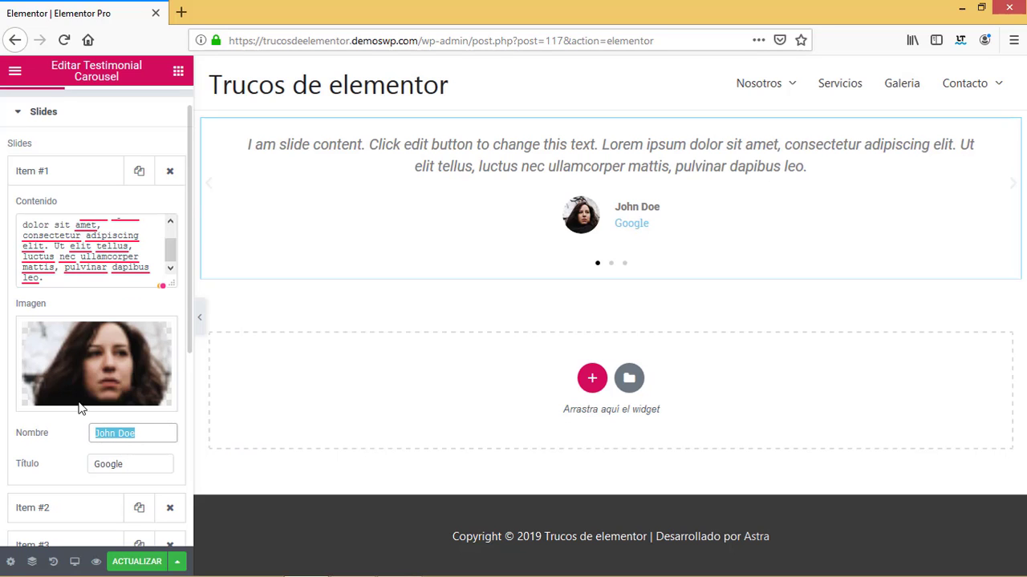
text(a Smith)
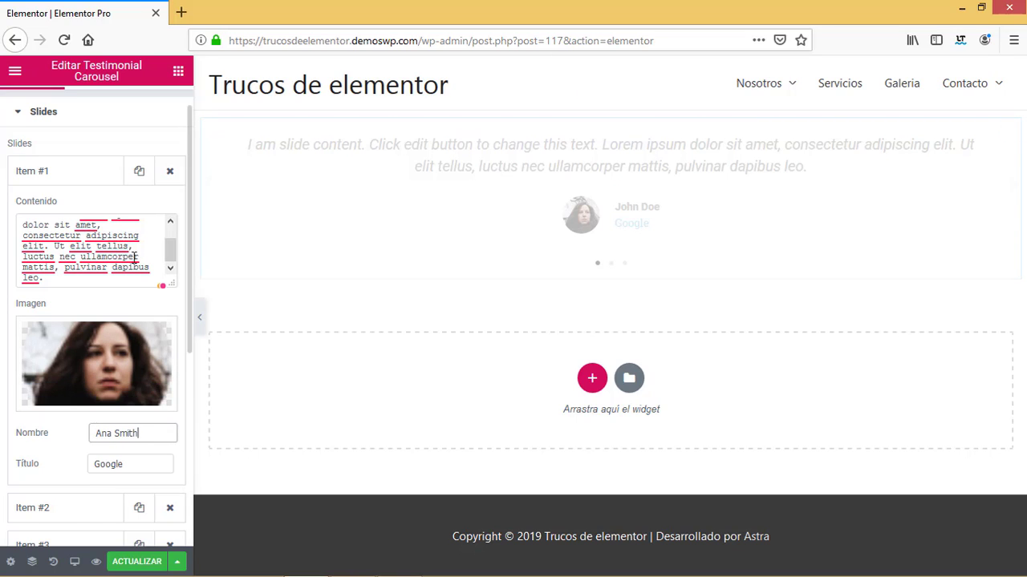
click(83, 172)
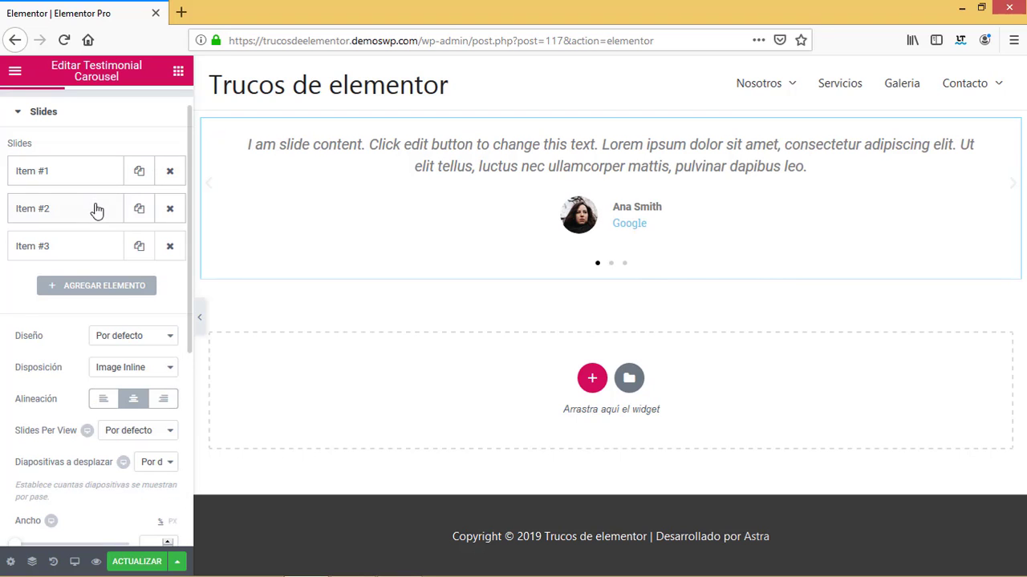
Step: Set the second slide's image to the round portrait of the grey-haired man with glasses from the media library
click(67, 216)
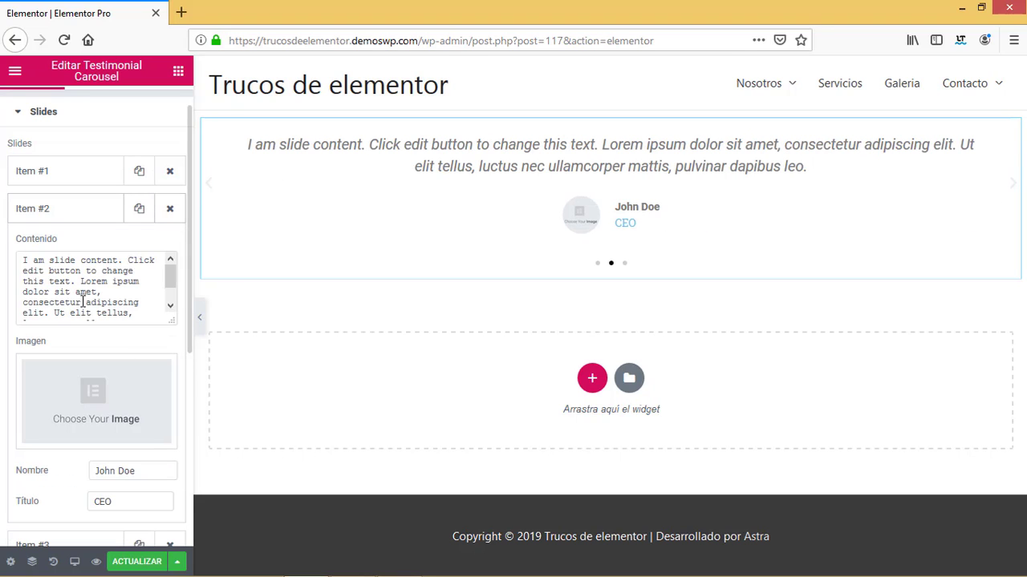
click(86, 401)
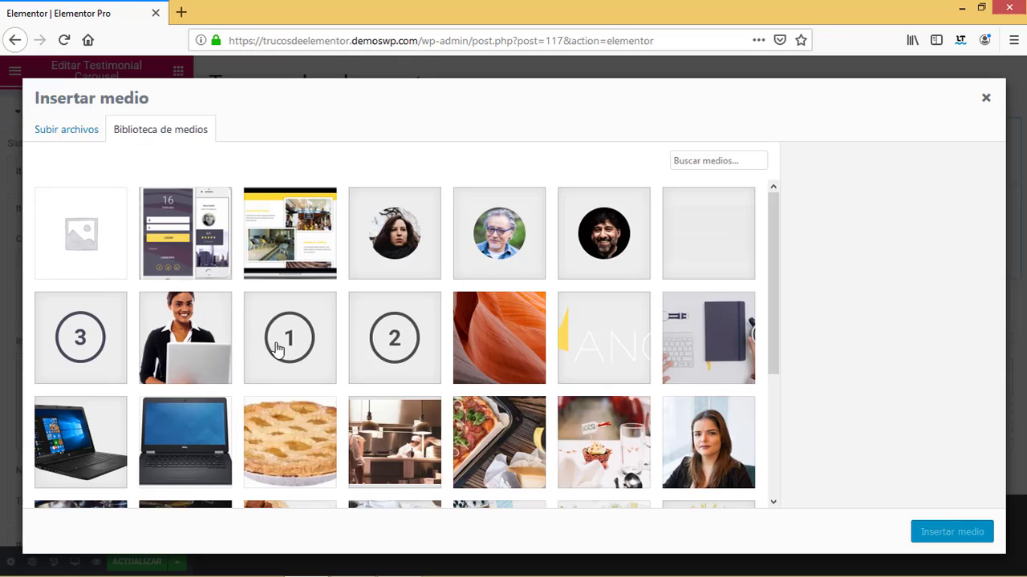
click(501, 247)
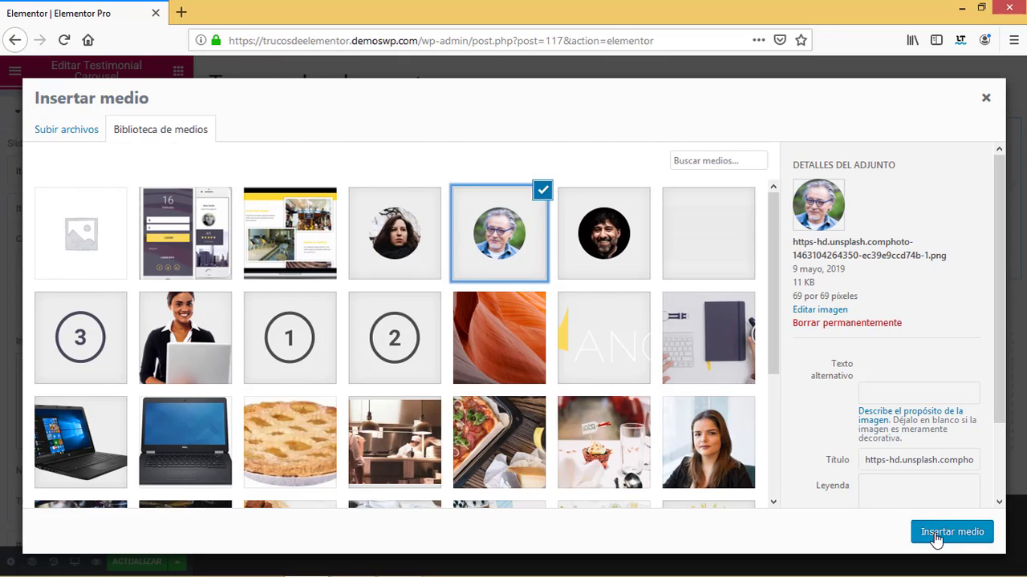
click(935, 535)
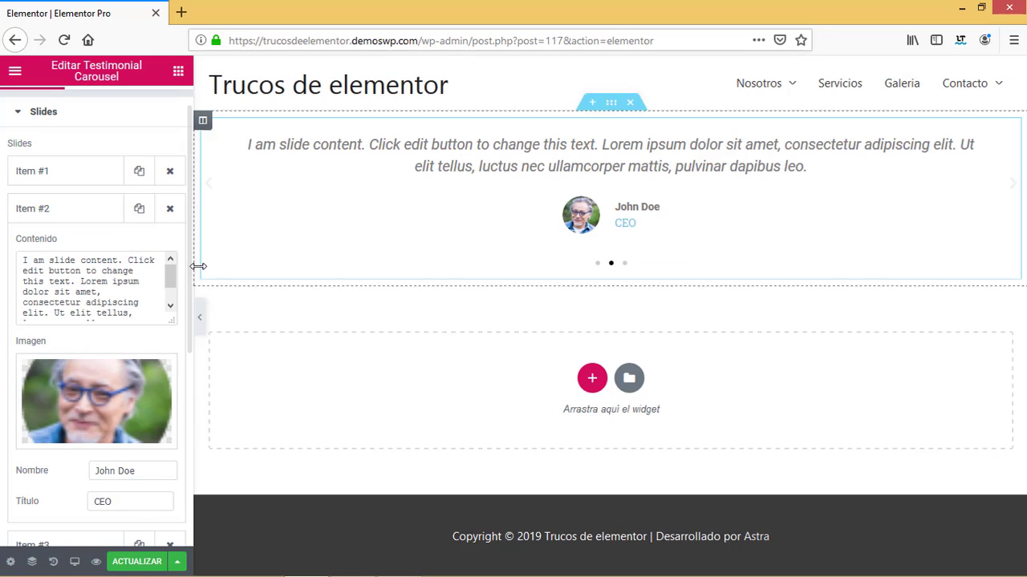
Step: Set the second slide's title to "Facebook", leaving its content and name as they are, and collapse the slide's settings
click(23, 260)
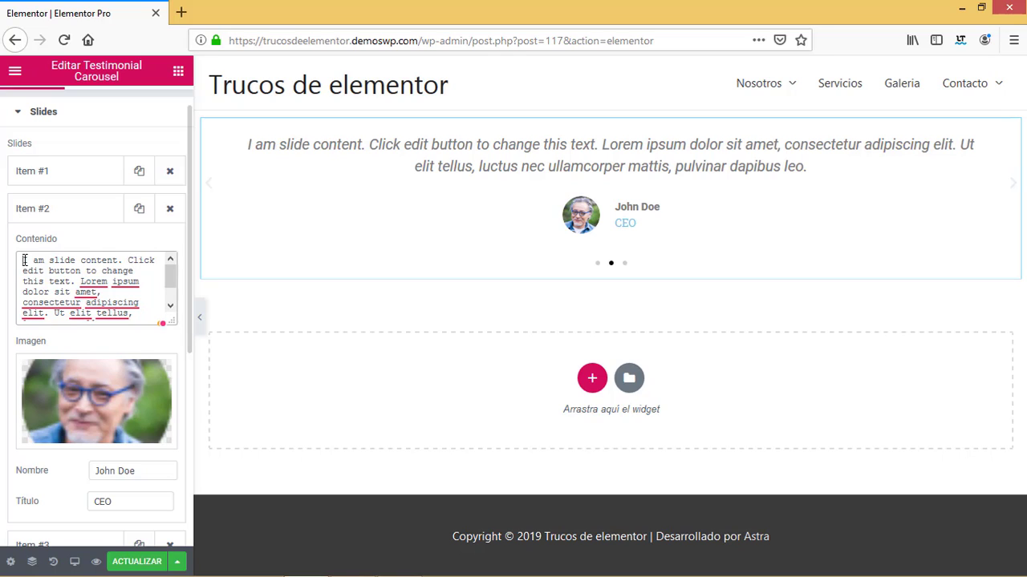
drag(23, 261, 170, 296)
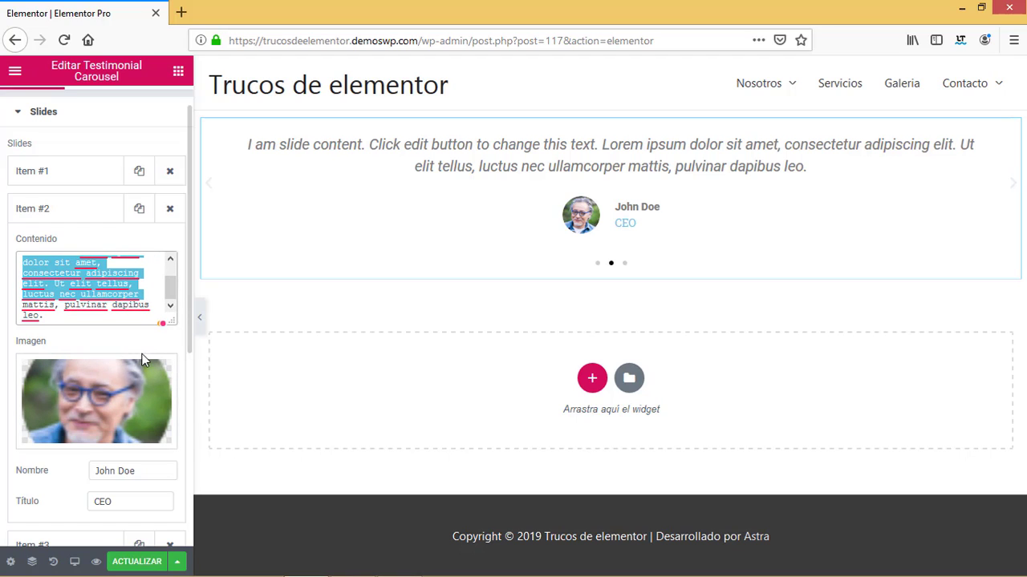
mouse_move(146, 361)
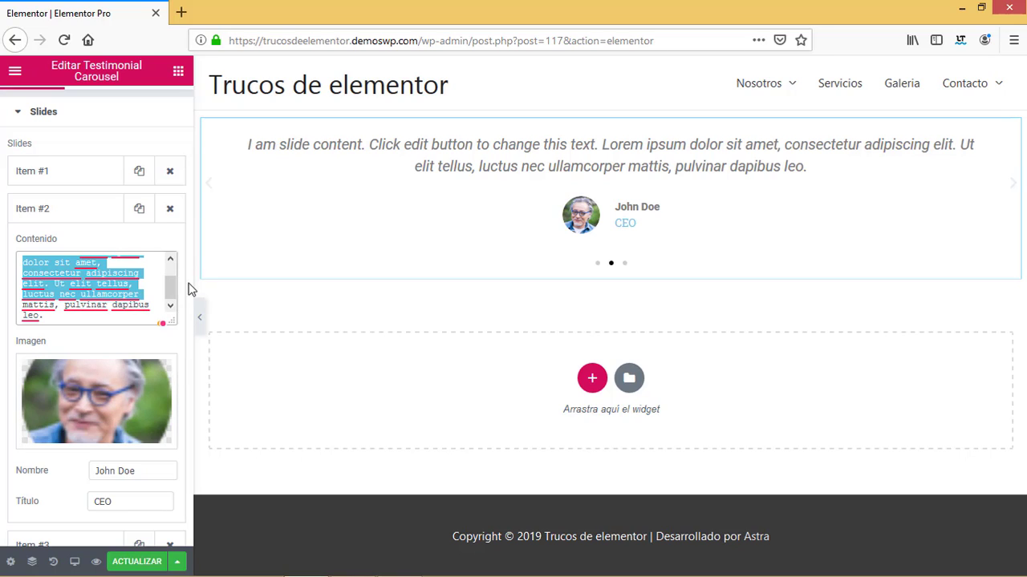
drag(190, 293, 195, 355)
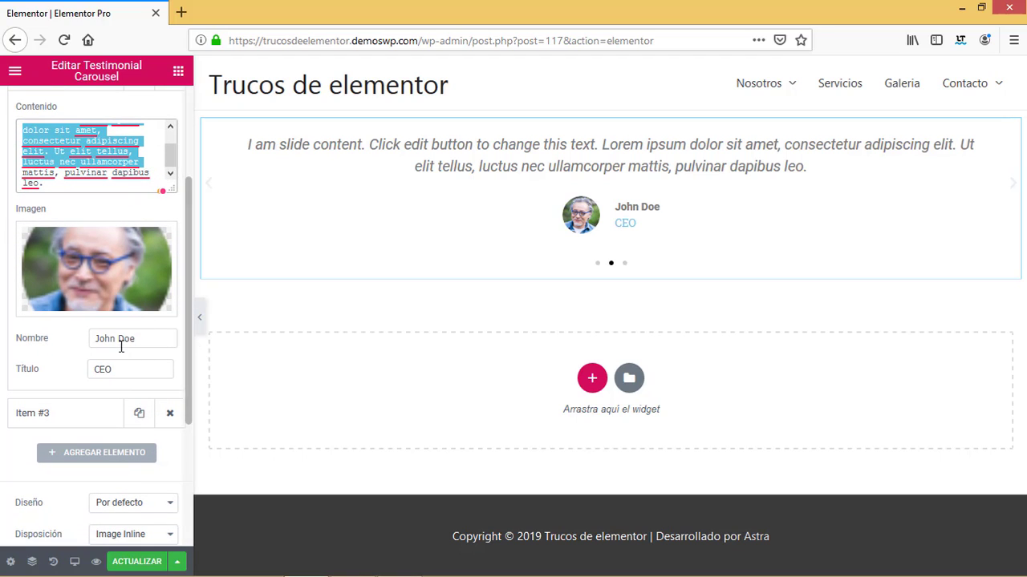
double_click(130, 372)
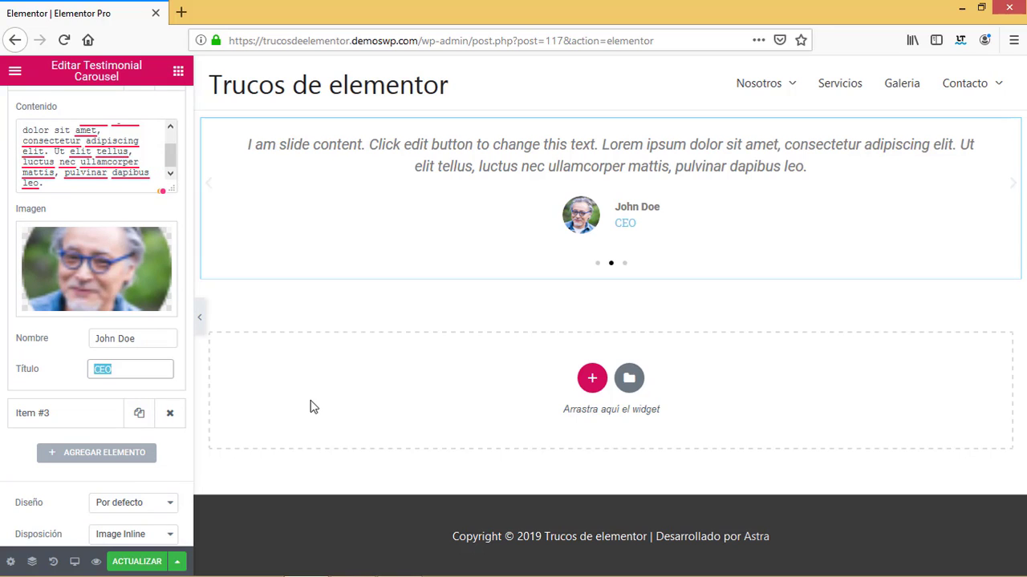
text(Facebook)
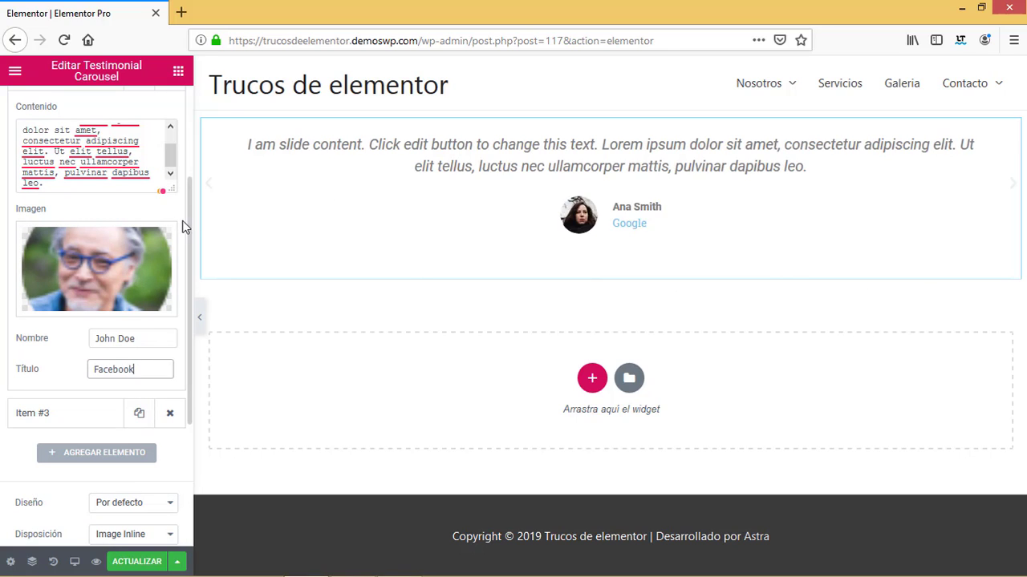
scroll(186, 223, up, 3)
scroll(62, 158, down, 2)
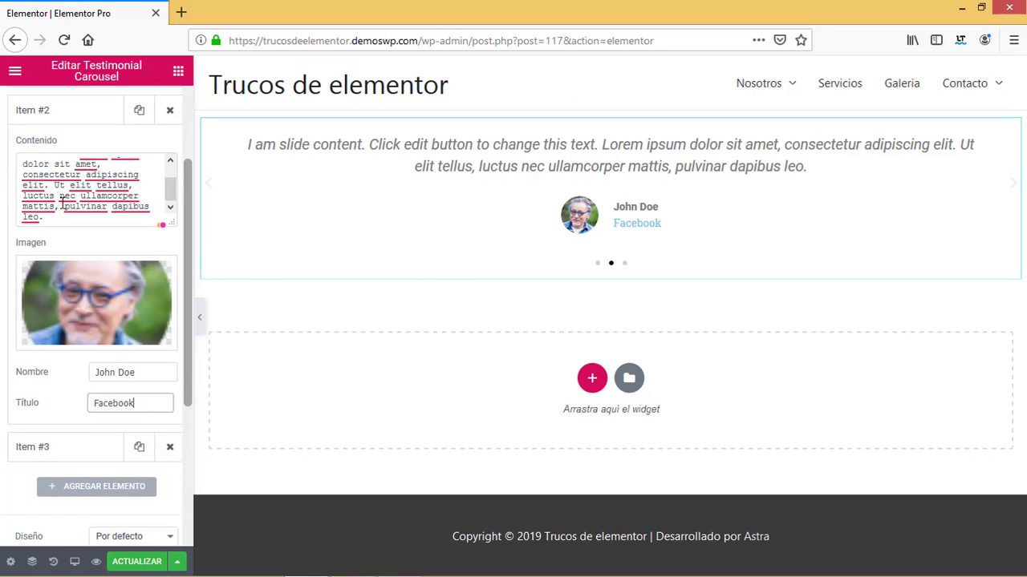
scroll(62, 204, up, 2)
click(62, 170)
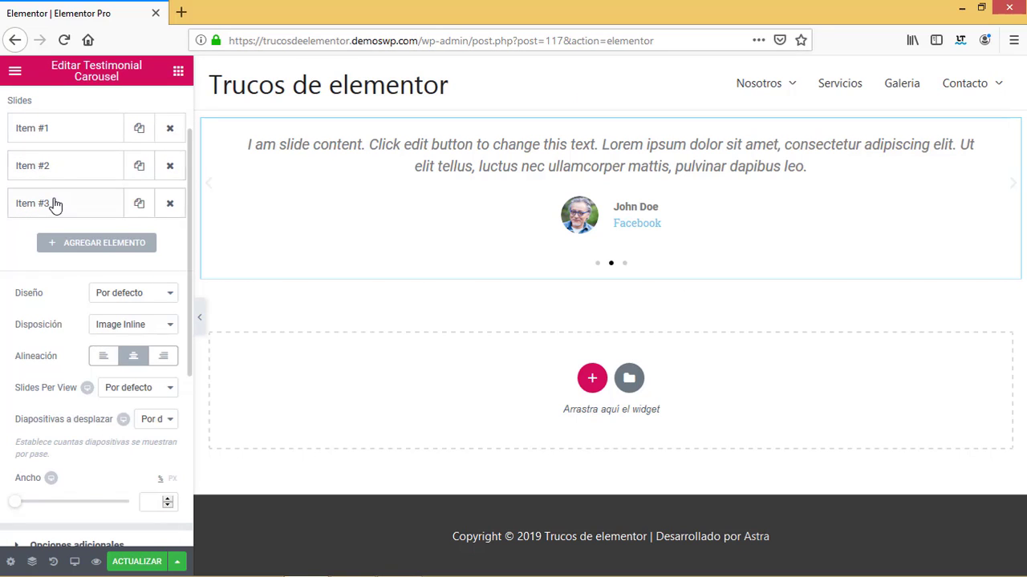
Step: Set the third slide's image to the round portrait of the smiling bearded man on a black background
click(54, 204)
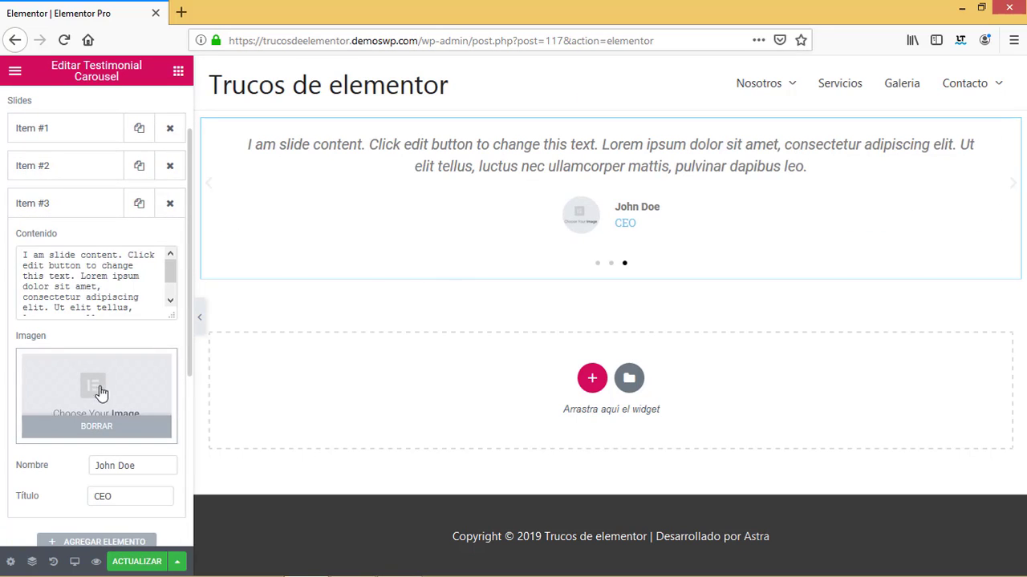
click(101, 392)
click(610, 269)
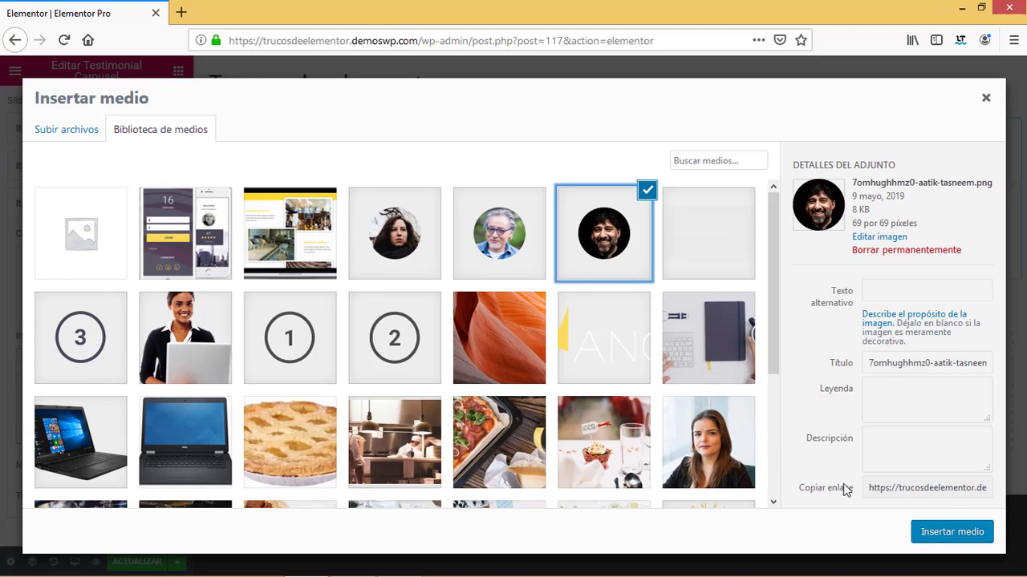
click(934, 532)
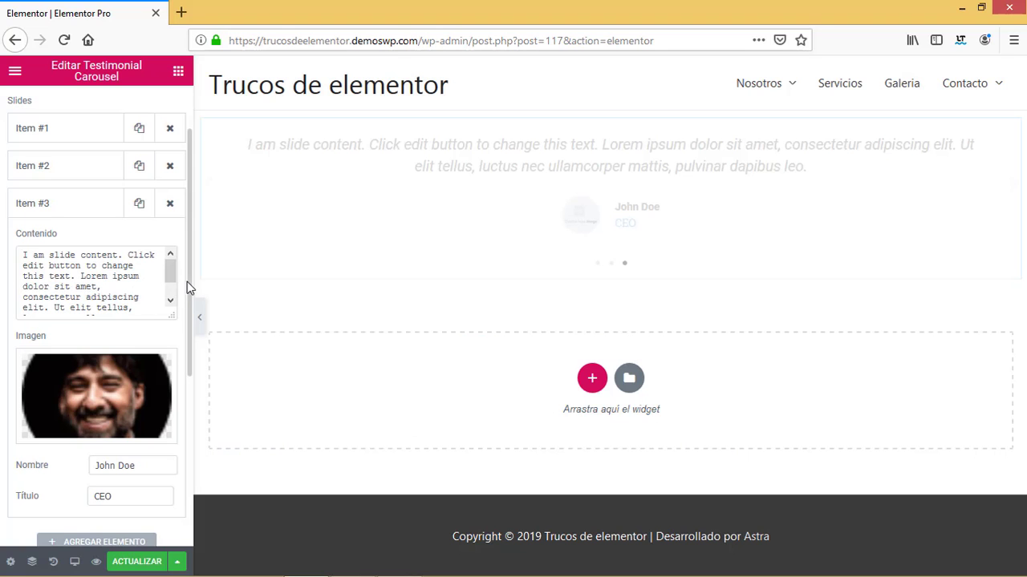
Step: Replace the first name in the third slide's name with the reviewer's own first name
drag(192, 286, 183, 378)
drag(114, 331, 93, 331)
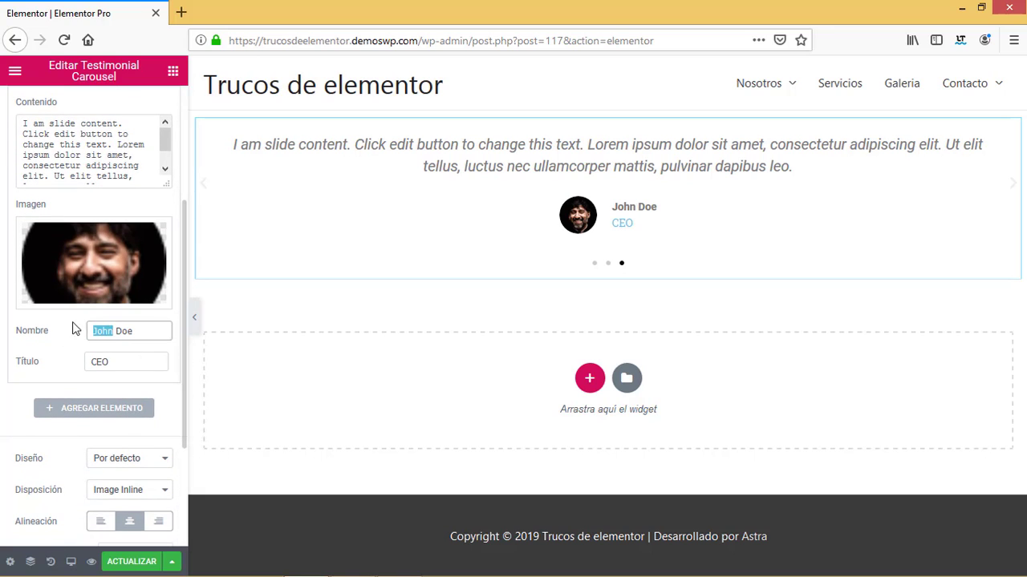
text(Georc)
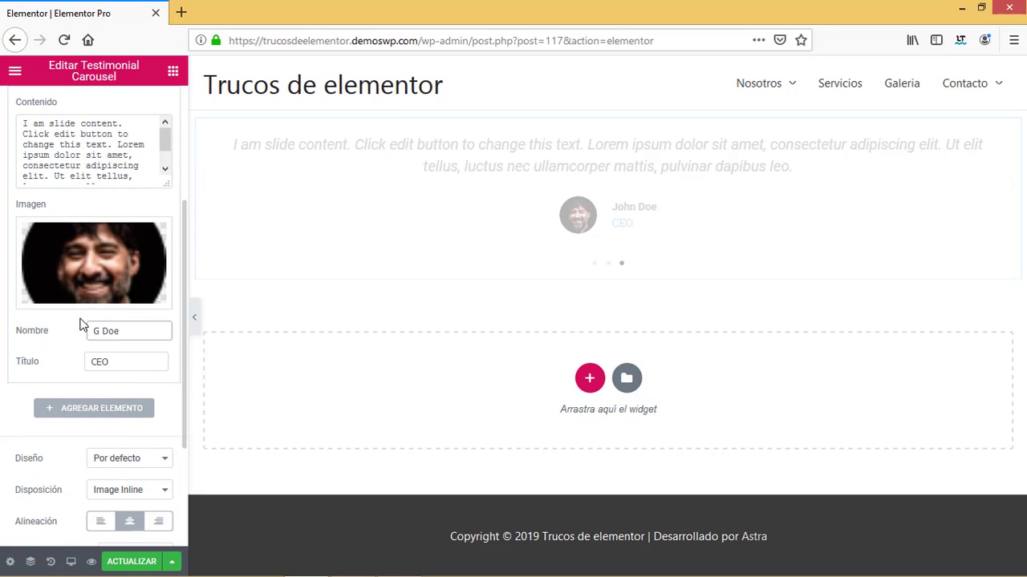
text(e)
key(BackSpace)
key(BackSpace)
text(ge)
Step: Set the third slide's title to "Yahoo" and collapse the slide's settings
drag(131, 362, 34, 374)
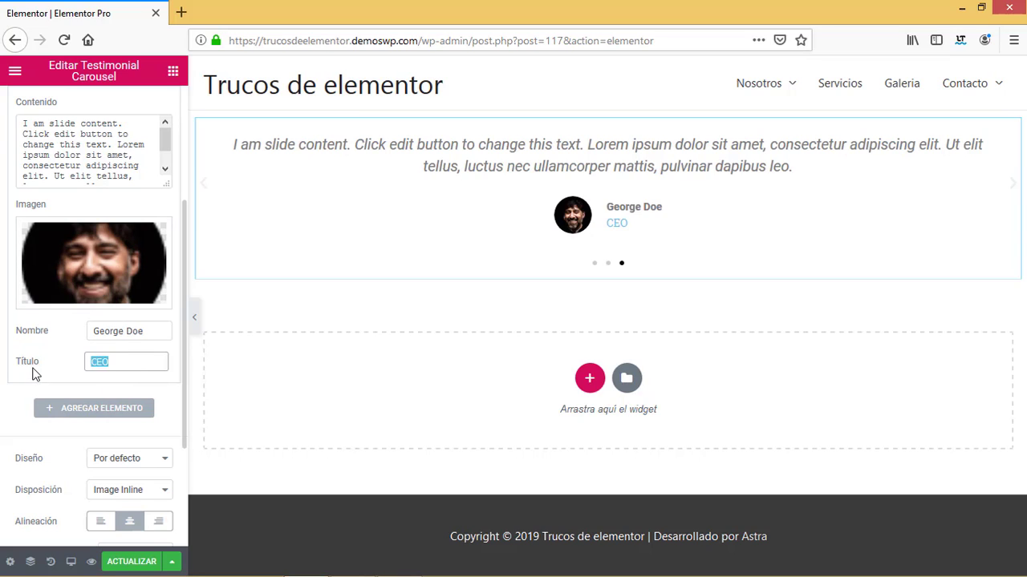
text(Yah)
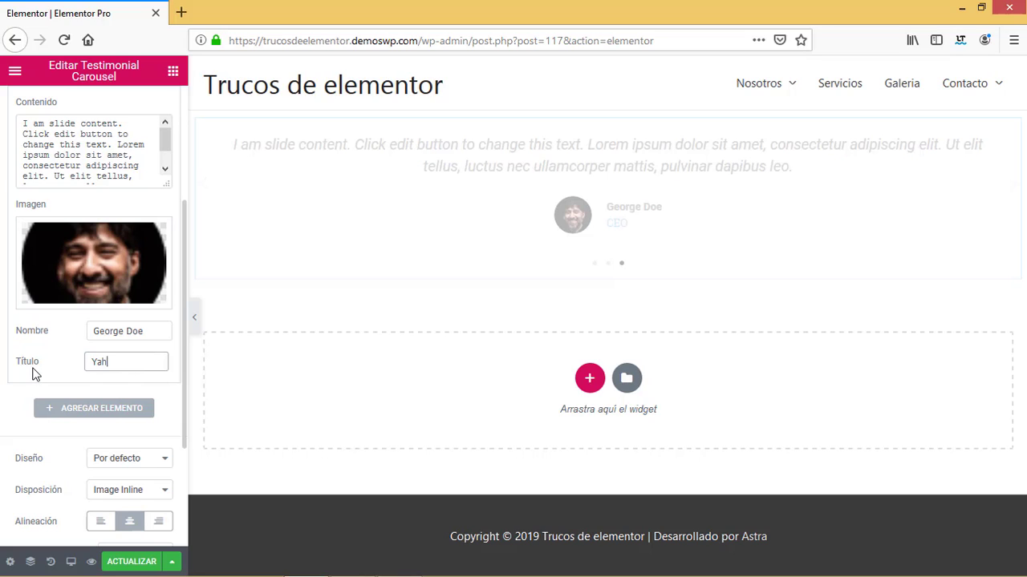
text(oo)
scroll(180, 282, up, 2)
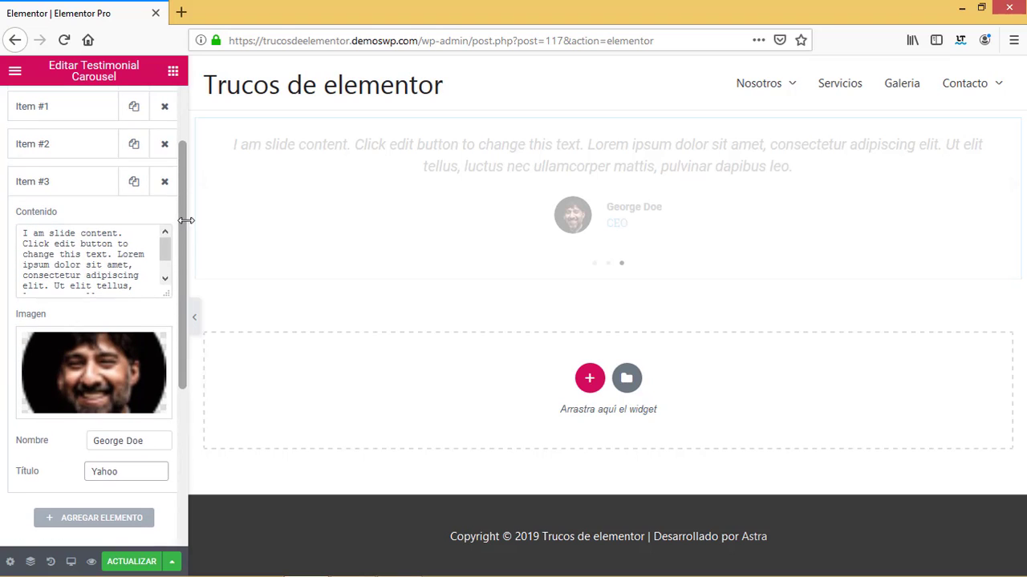
click(55, 191)
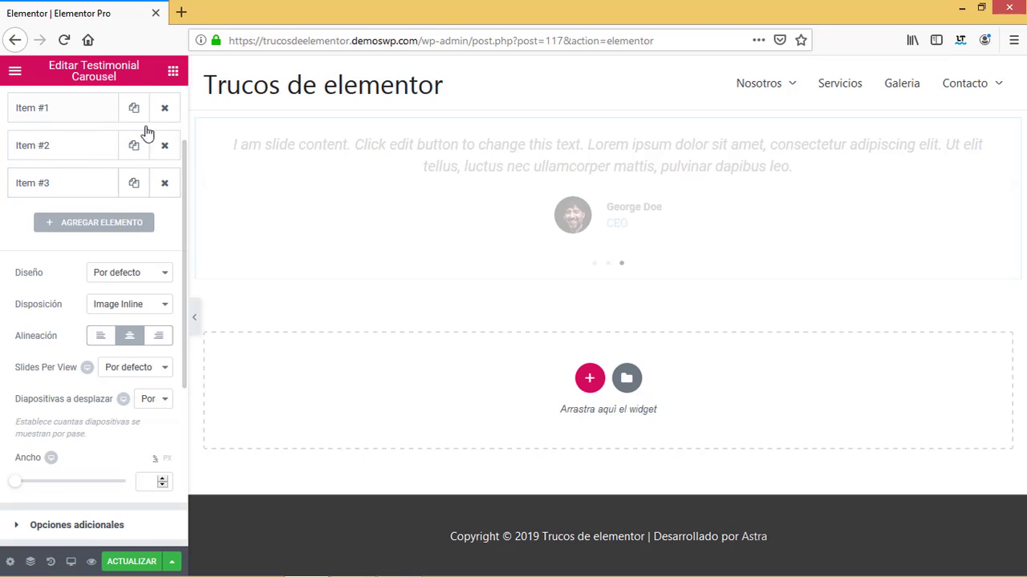
scroll(182, 225, up, 3)
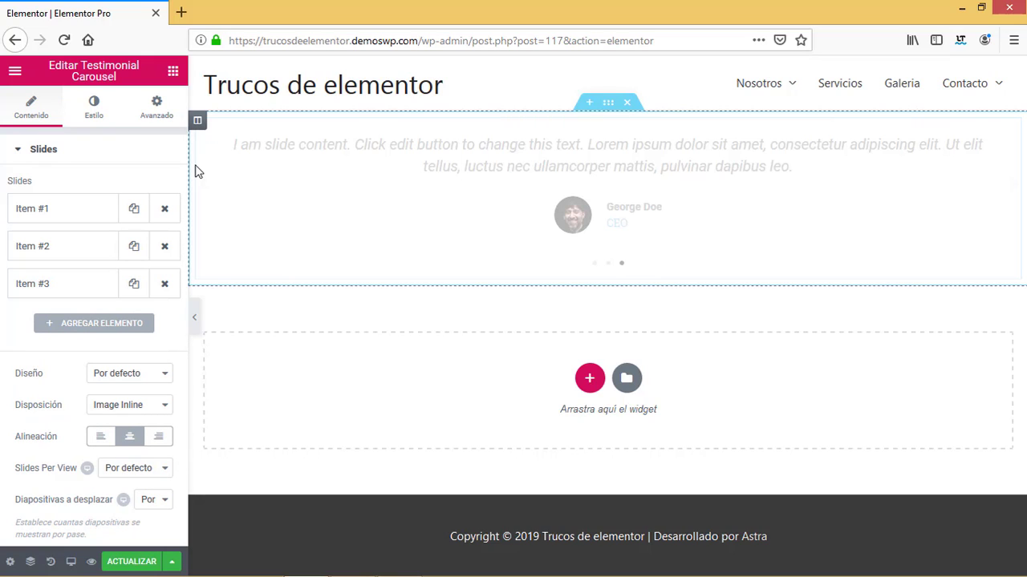
Step: Try adding an empty fourth slide and duplicating the third slide, removing each extra slide again
click(86, 325)
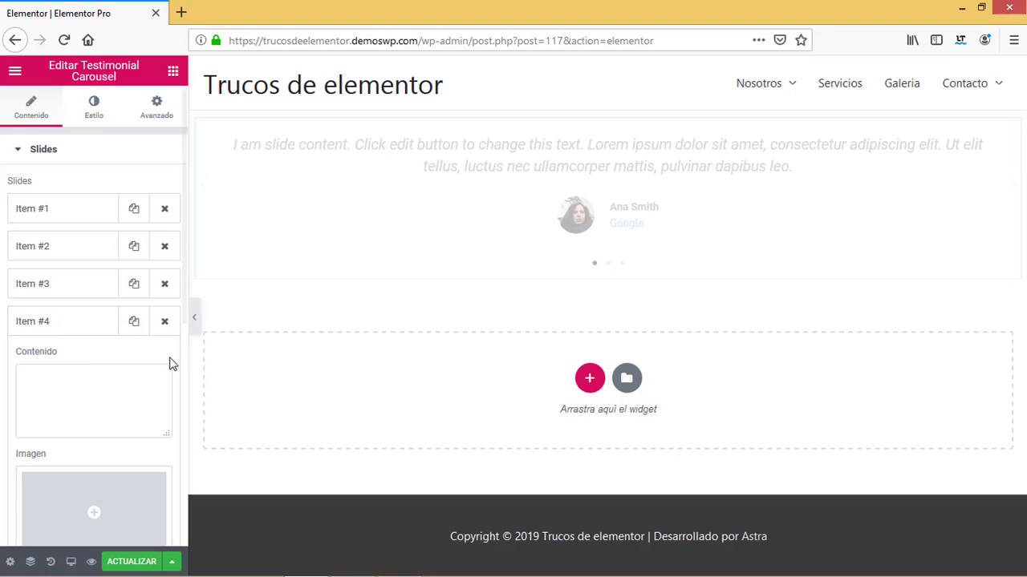
click(165, 321)
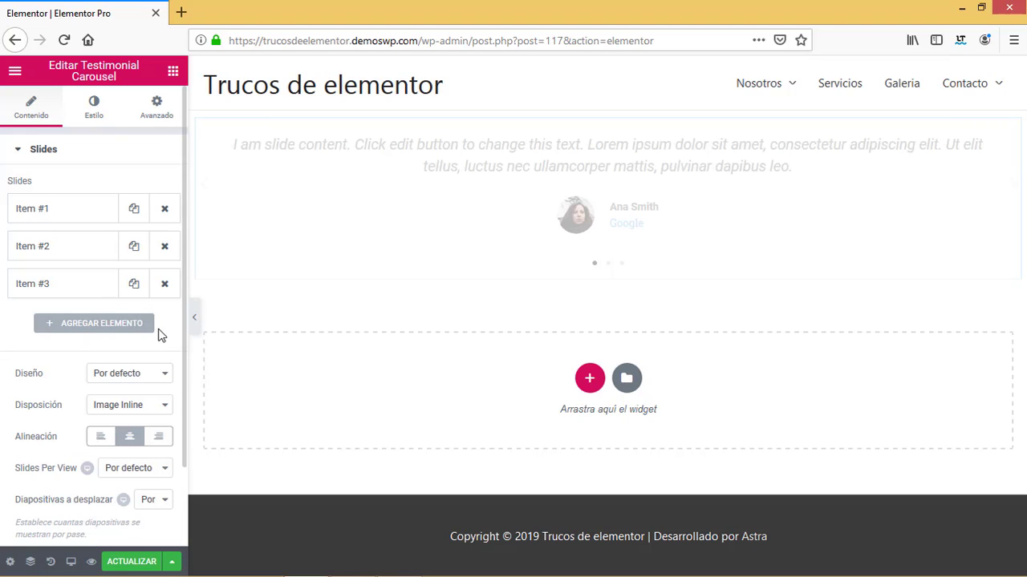
click(135, 286)
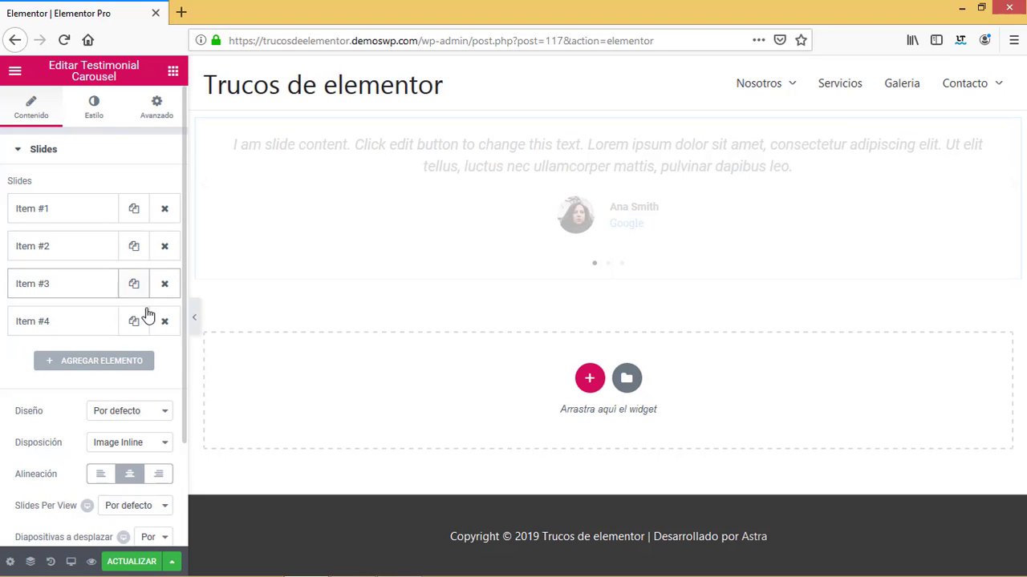
click(75, 324)
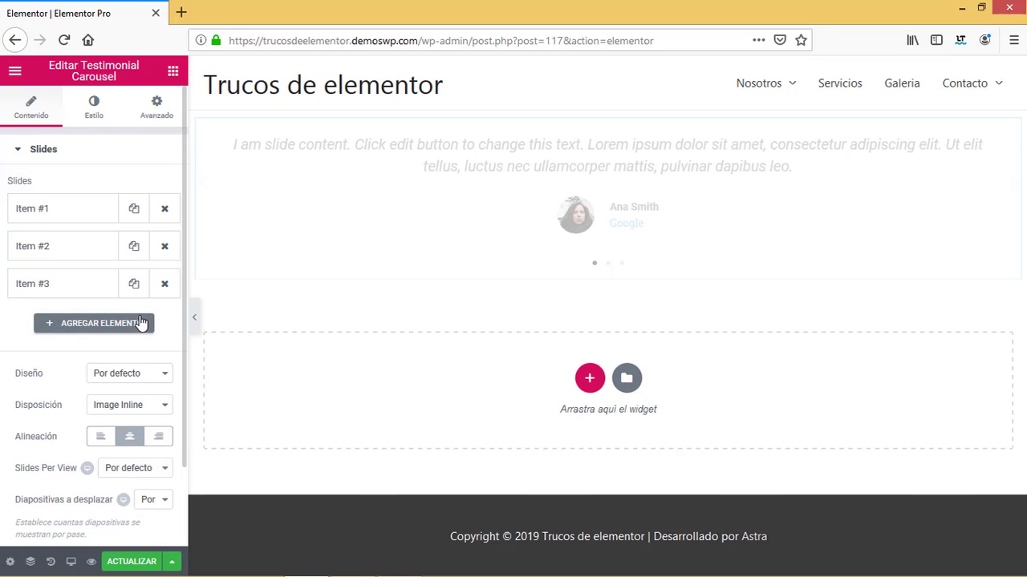
Step: Set the testimonial carousel's design (Diseño) to Bubble
drag(181, 314, 180, 359)
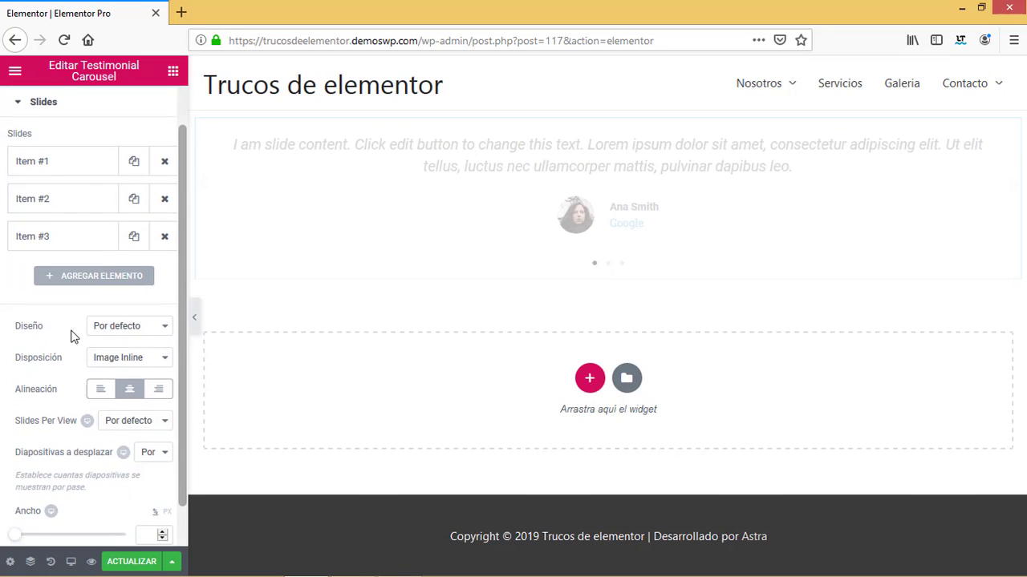
click(149, 329)
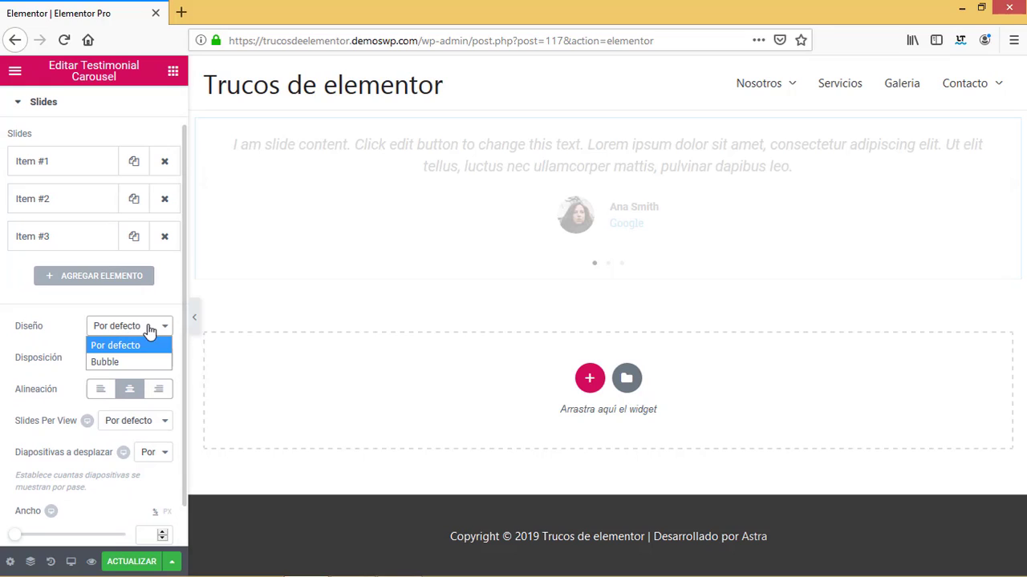
click(112, 362)
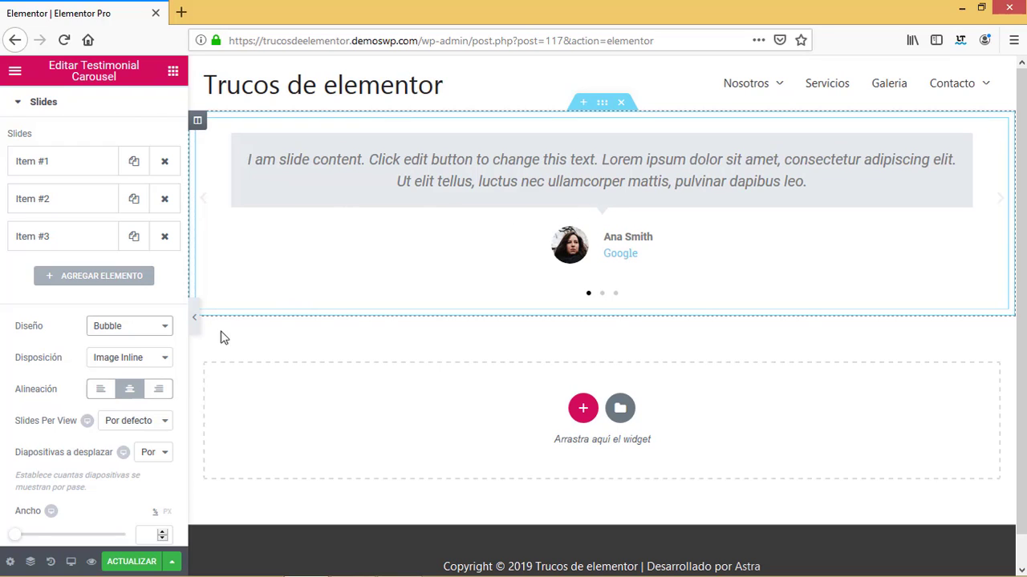
Step: Try the Image Stacked and Image Left layouts for the testimonial carousel
click(158, 363)
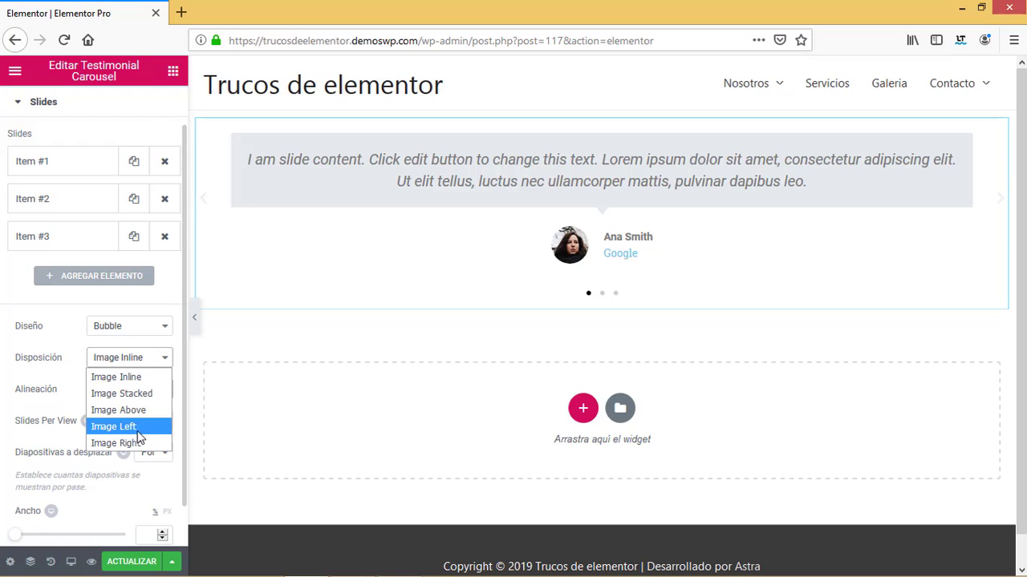
click(142, 393)
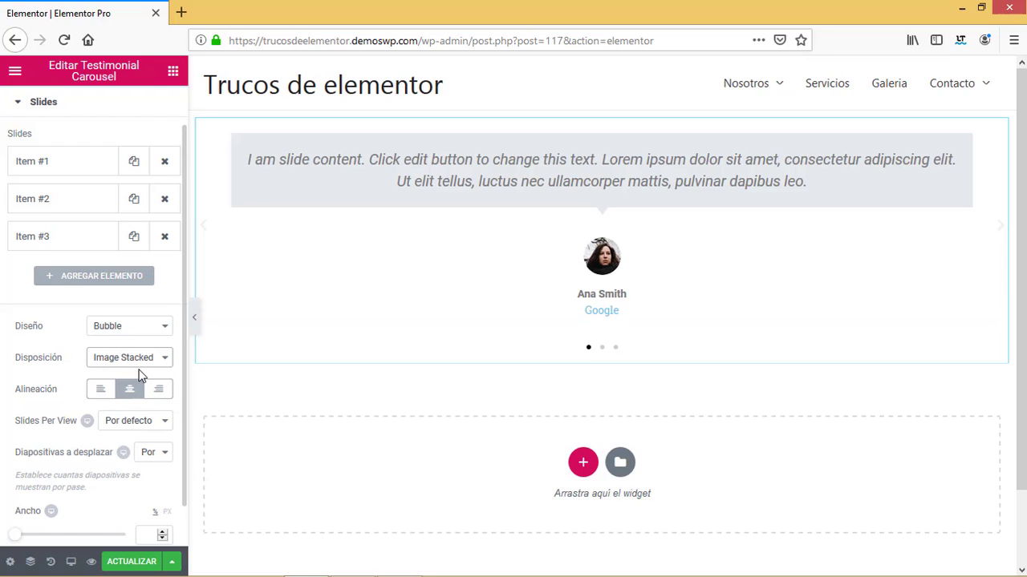
click(120, 366)
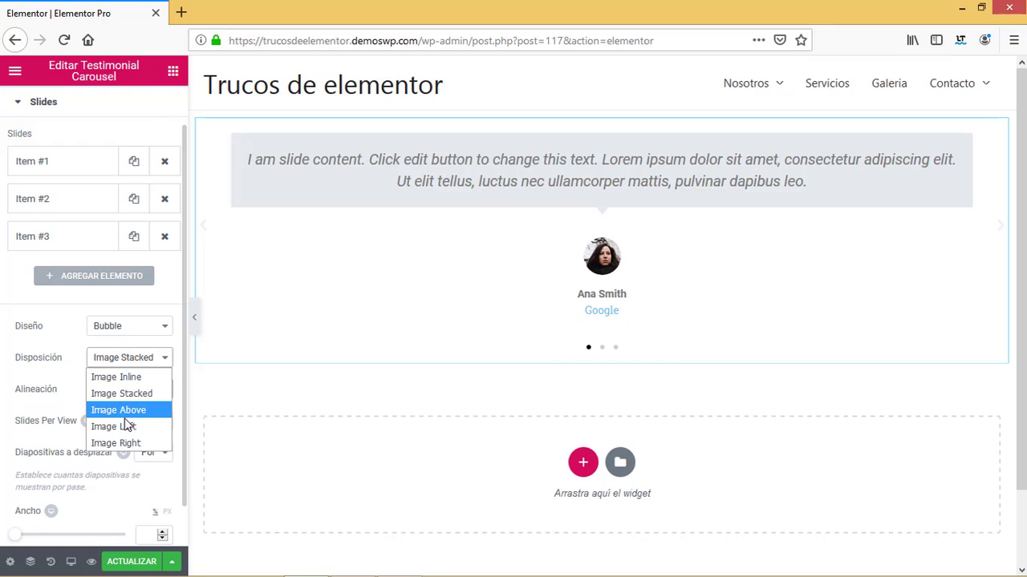
click(124, 427)
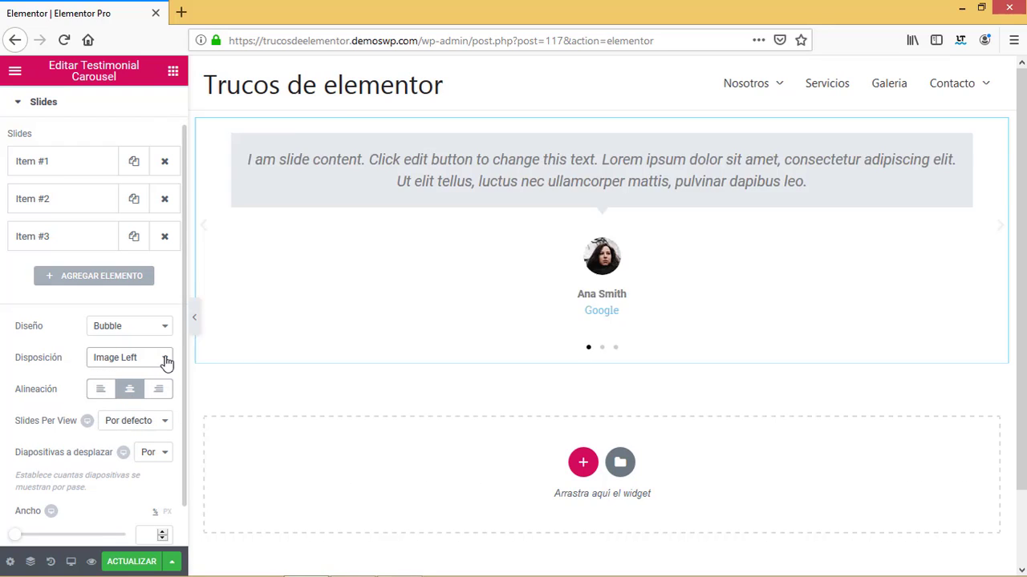
Step: Set the carousel's layout to Image Above and the slides per view to 1, and collapse the Slides settings
click(166, 360)
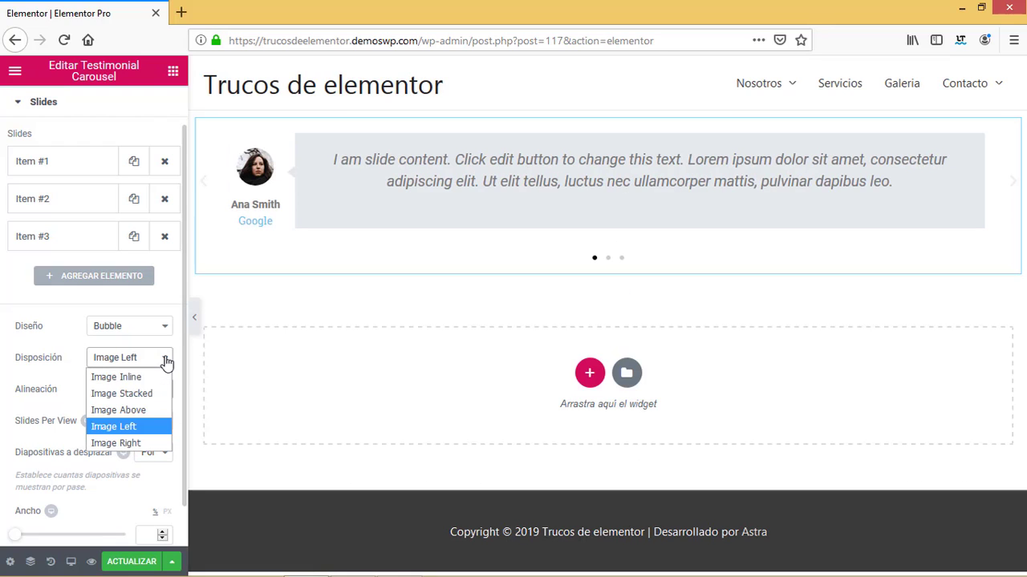
click(143, 410)
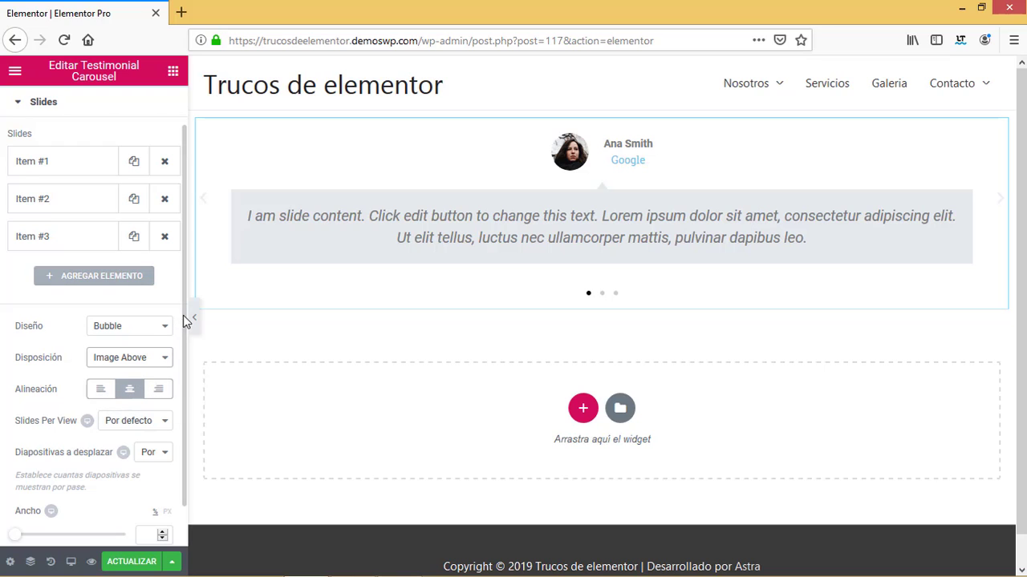
scroll(184, 333, down, 1)
click(138, 412)
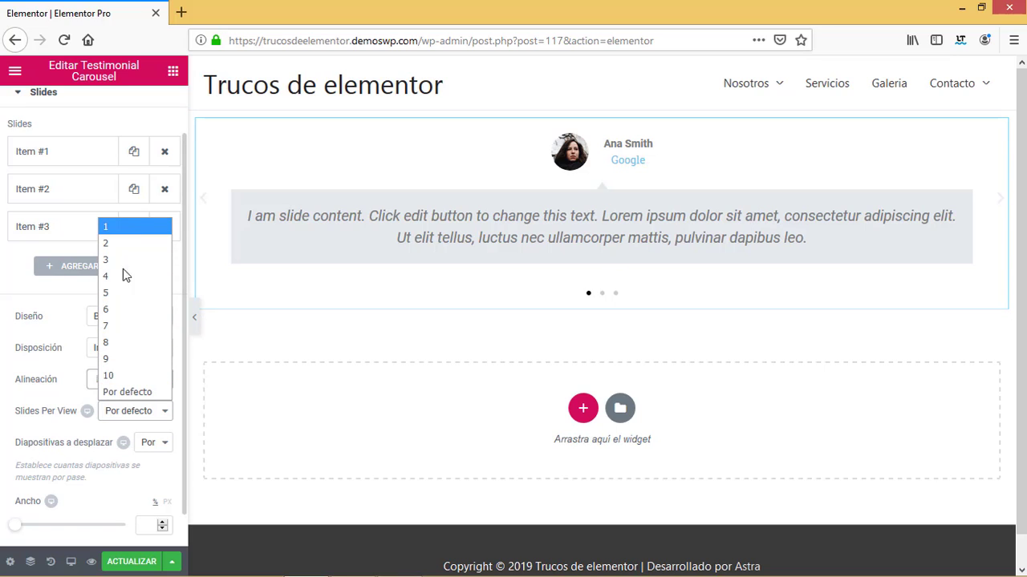
click(124, 228)
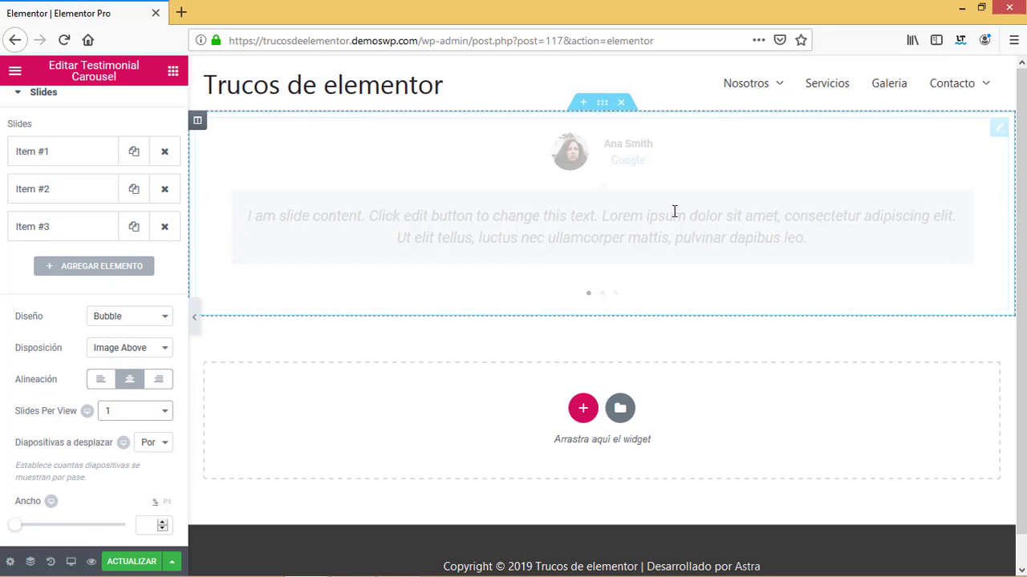
scroll(135, 417, down, 1)
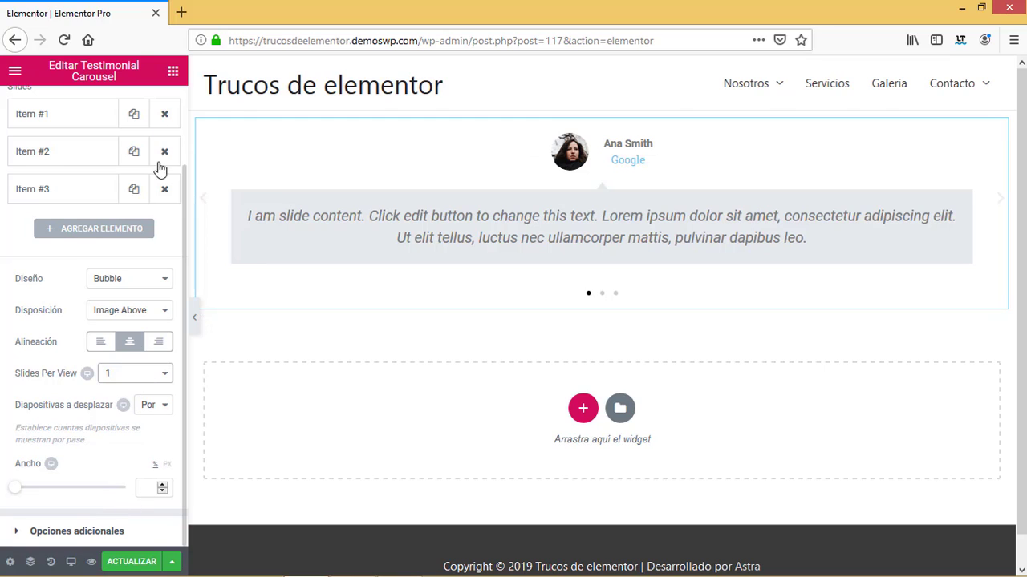
scroll(181, 339, up, 2)
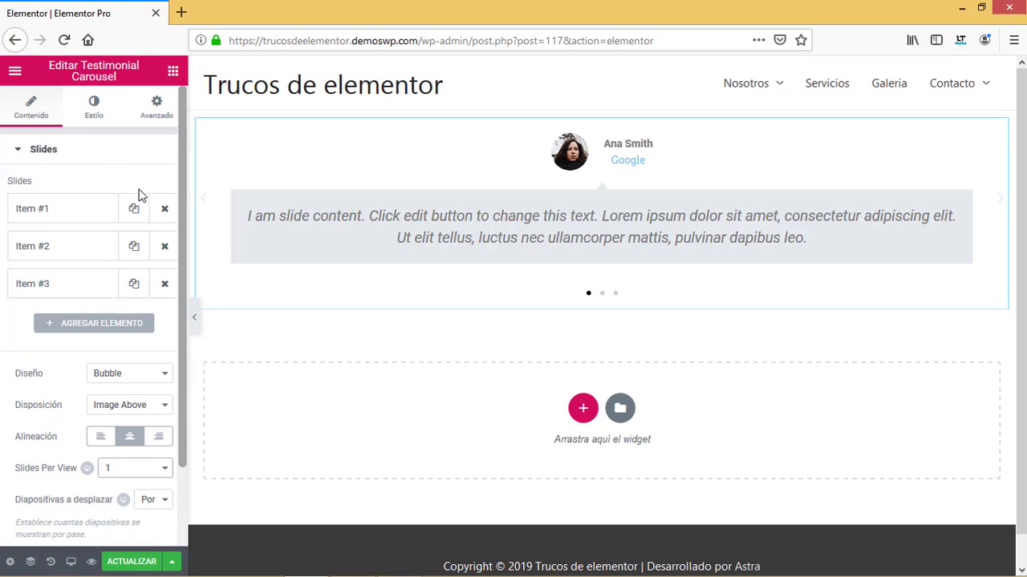
click(56, 148)
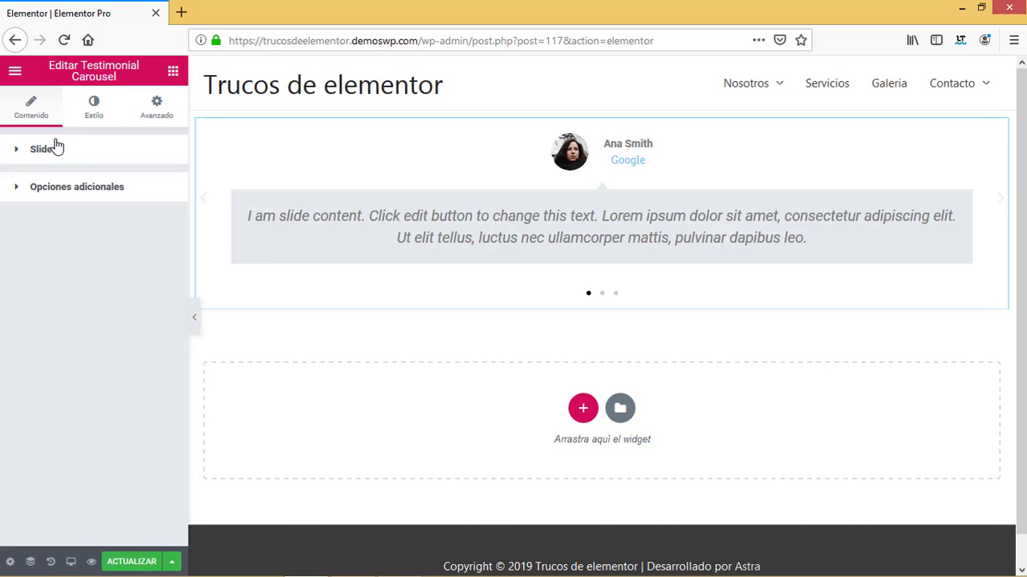
Step: In the carousel's additional options, set the pagination to Progress
click(62, 198)
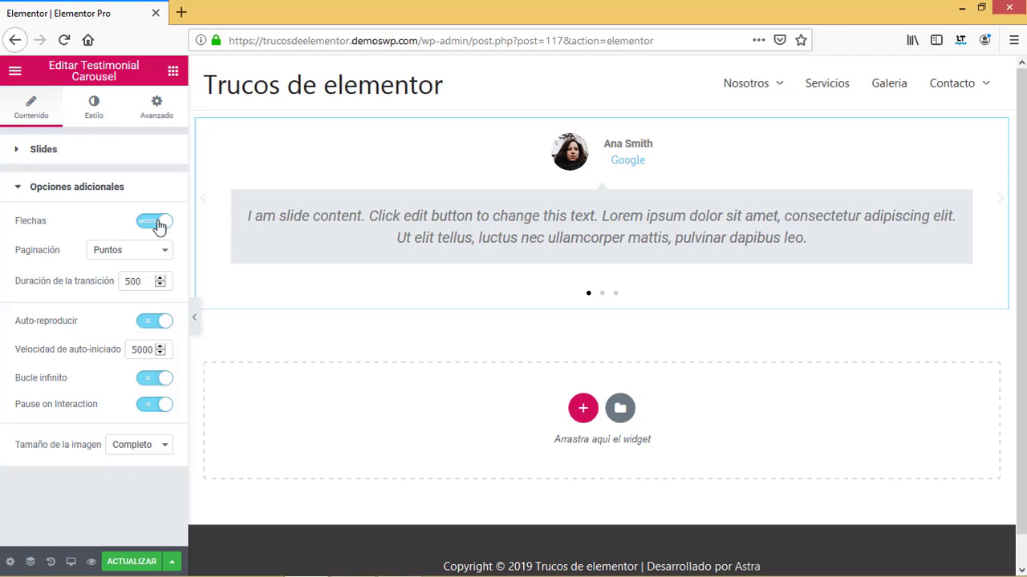
click(147, 258)
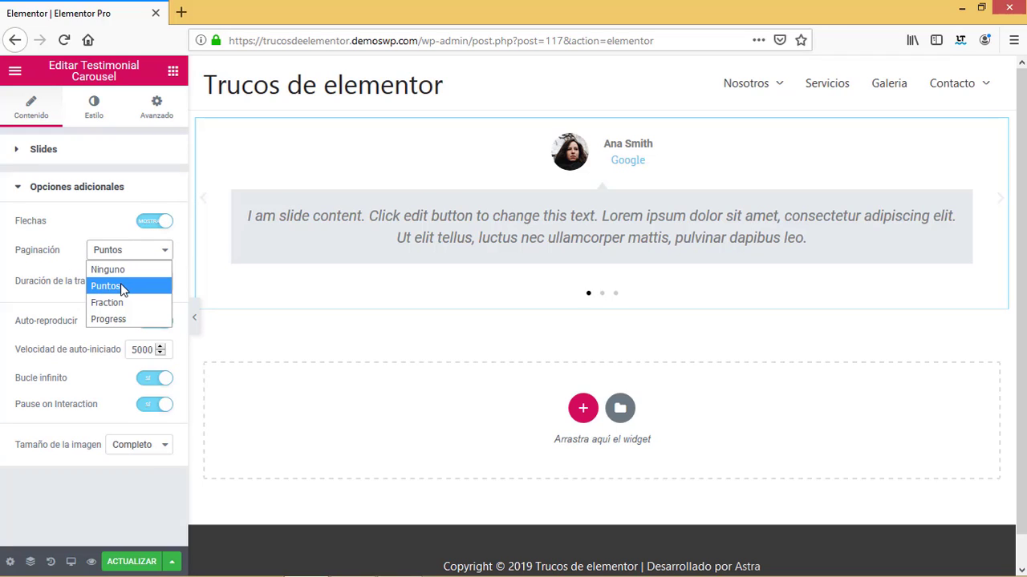
click(120, 319)
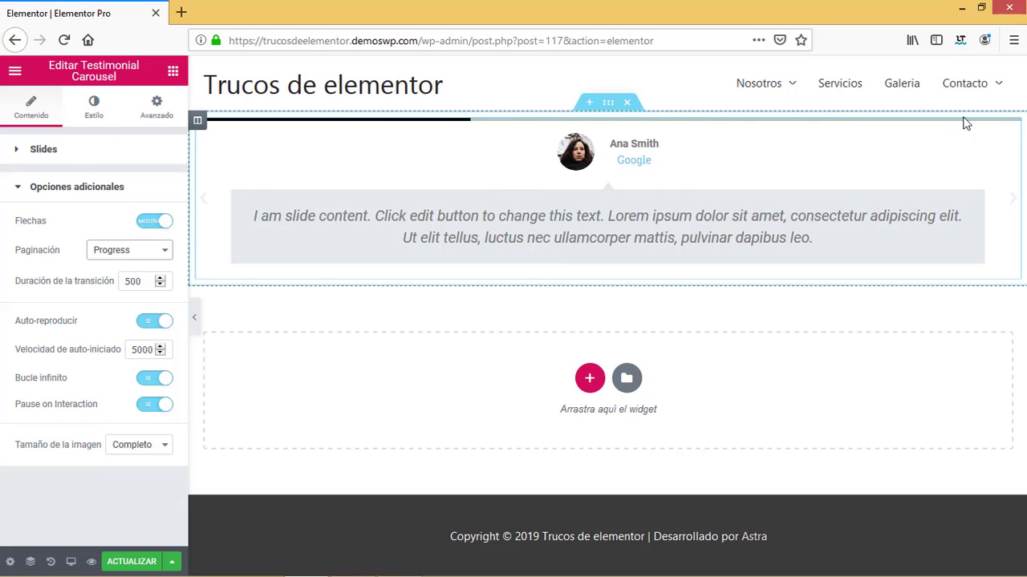
Step: Try the Fraction and Puntos pagination styles on the carousel and return to Progress
click(132, 258)
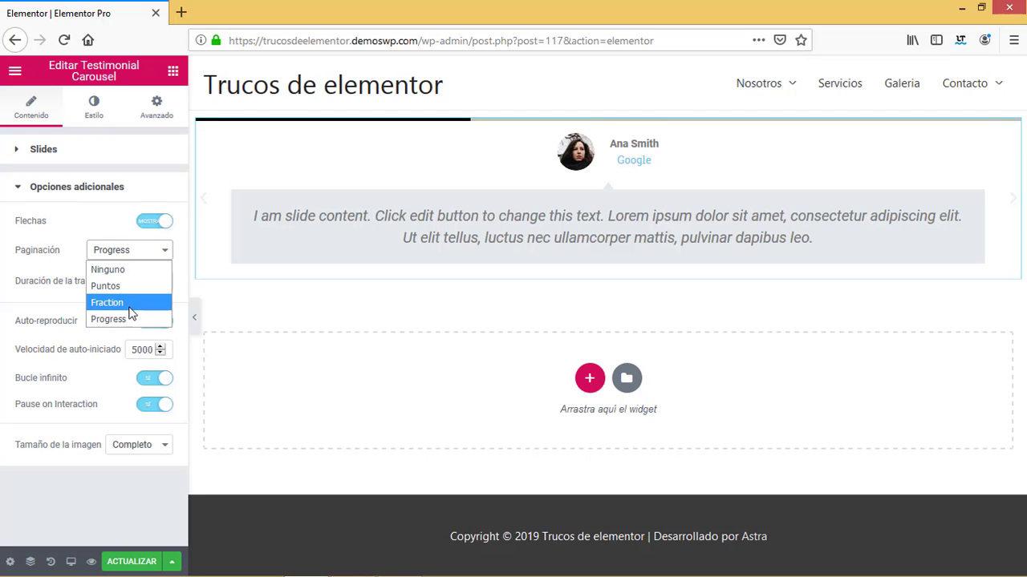
click(107, 303)
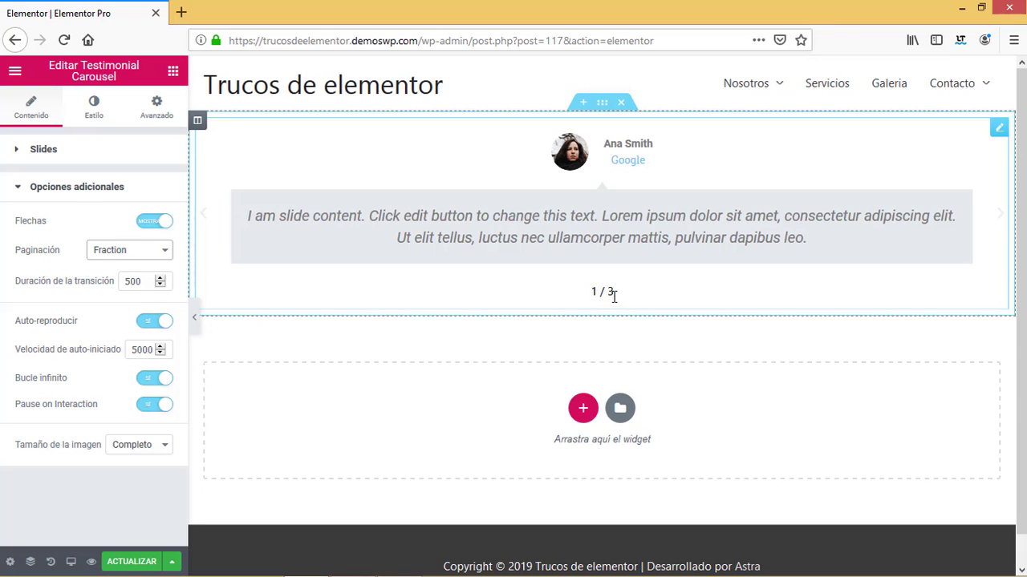
click(131, 252)
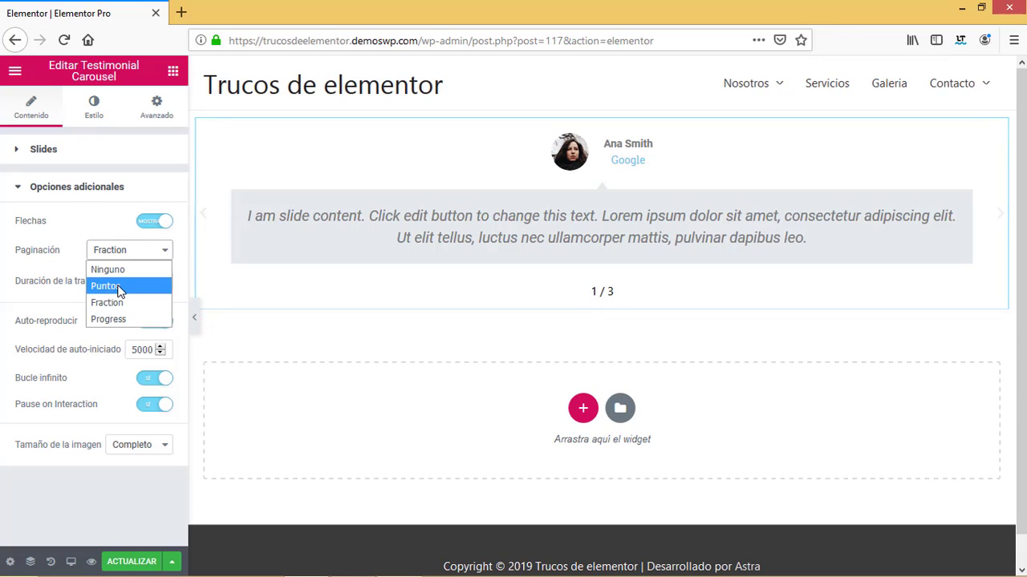
click(106, 286)
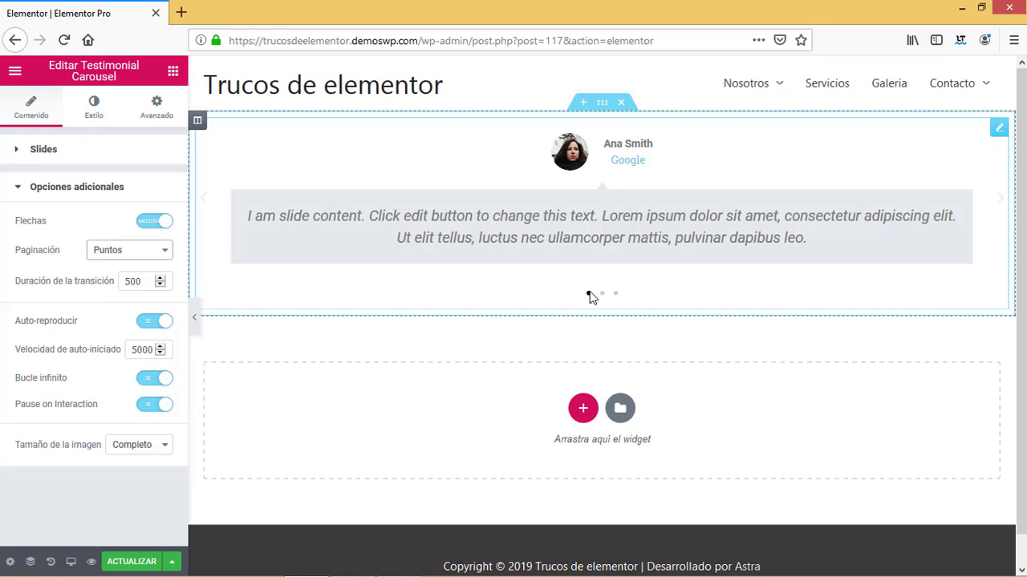
click(112, 254)
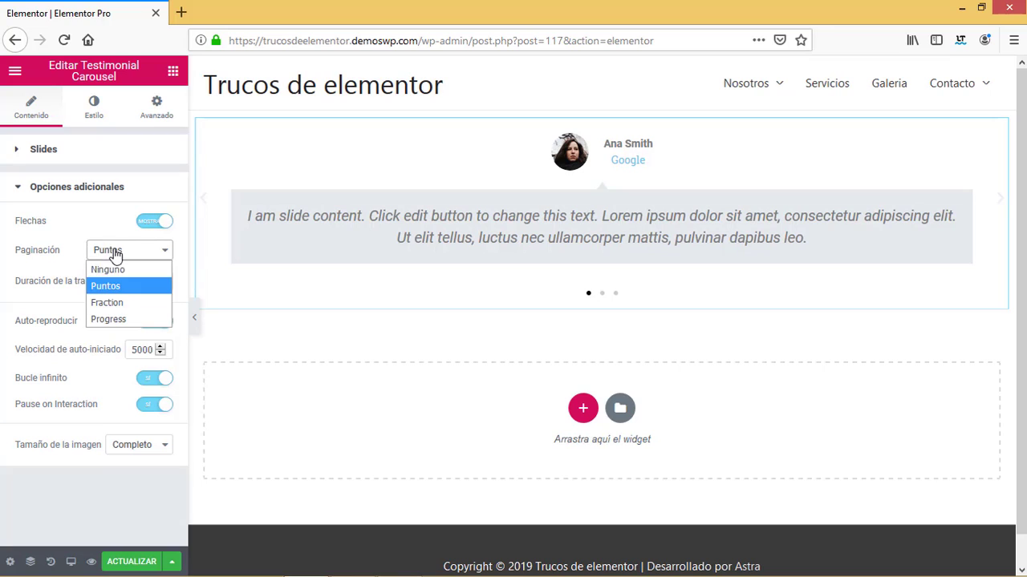
click(114, 321)
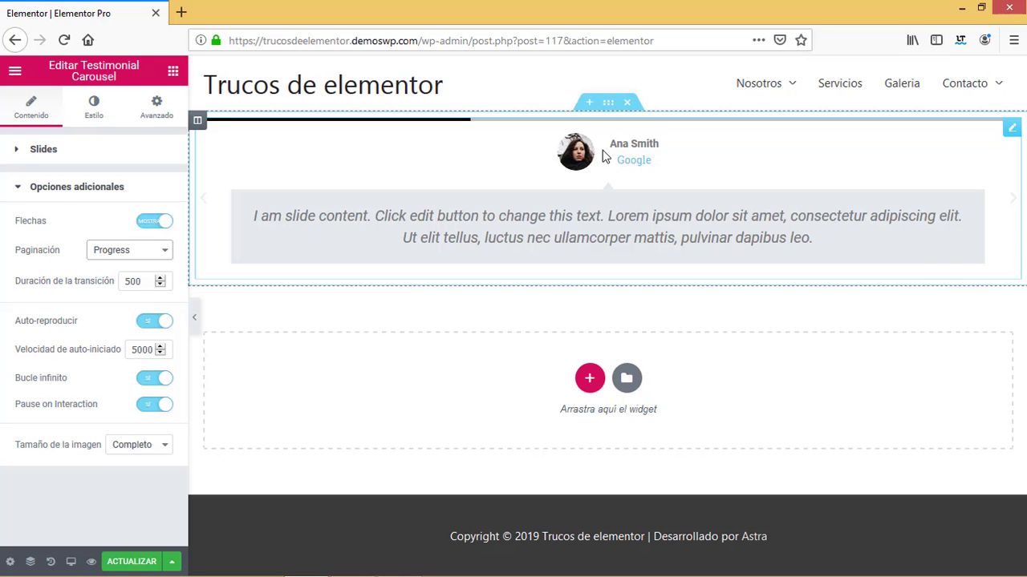
Step: View the available image sizes without choosing one, and collapse the additional options
click(157, 447)
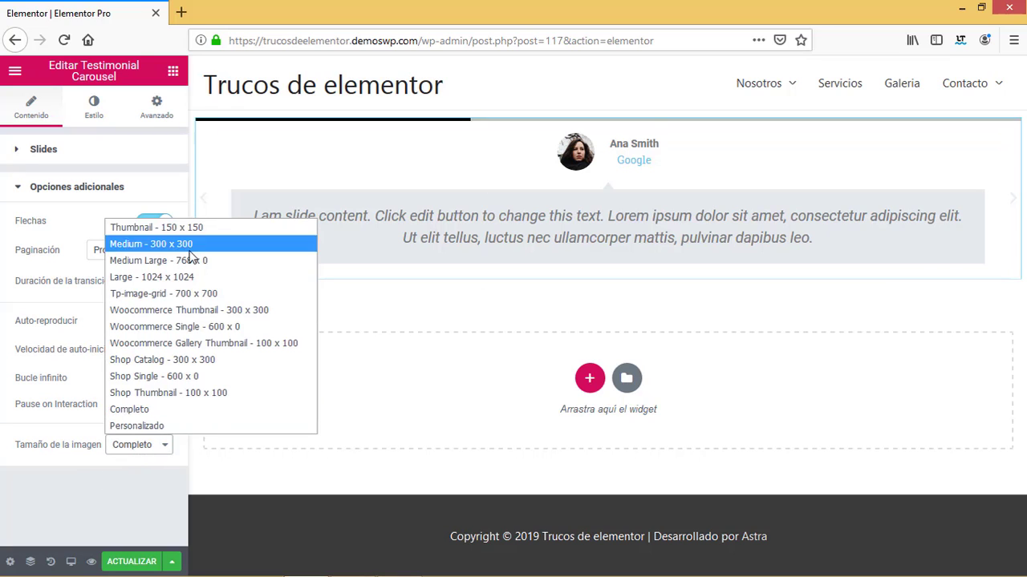
click(63, 519)
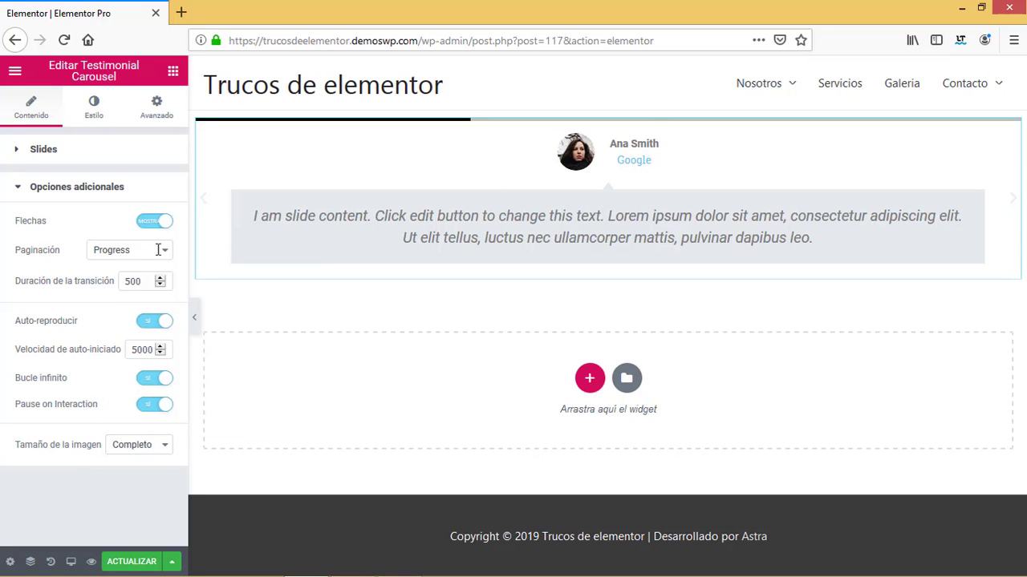
click(64, 190)
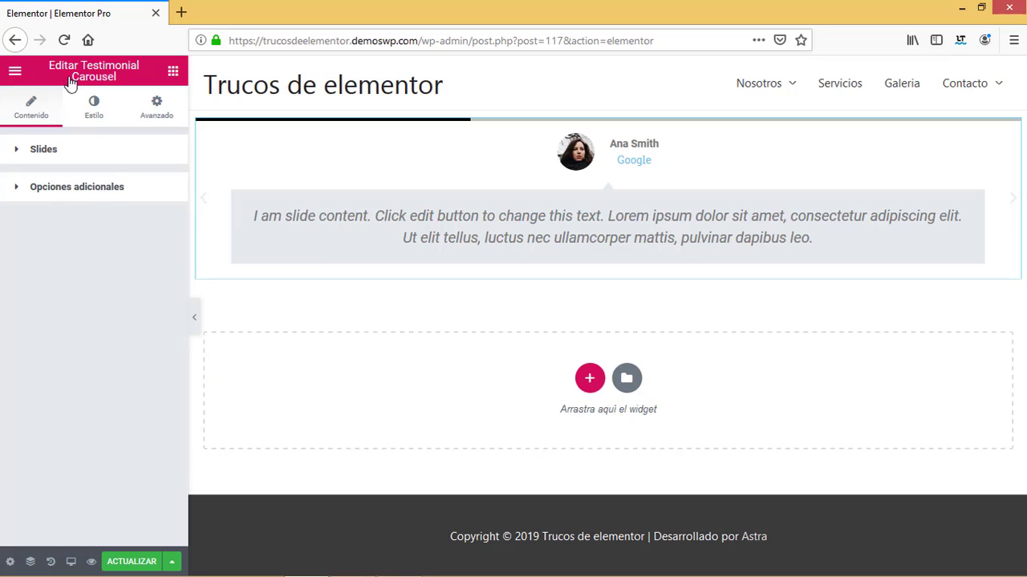
Step: In the carousel's style settings, give the slides a light gray background color, keeping the space between them at 10
click(94, 105)
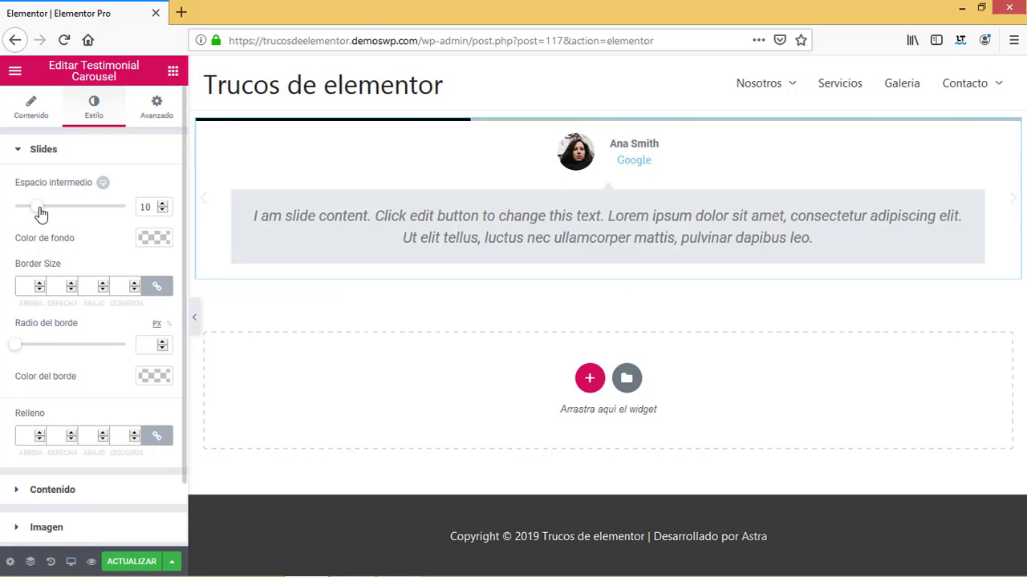
mouse_move(42, 212)
mouse_down()
mouse_move(53, 211)
mouse_move(41, 215)
mouse_up()
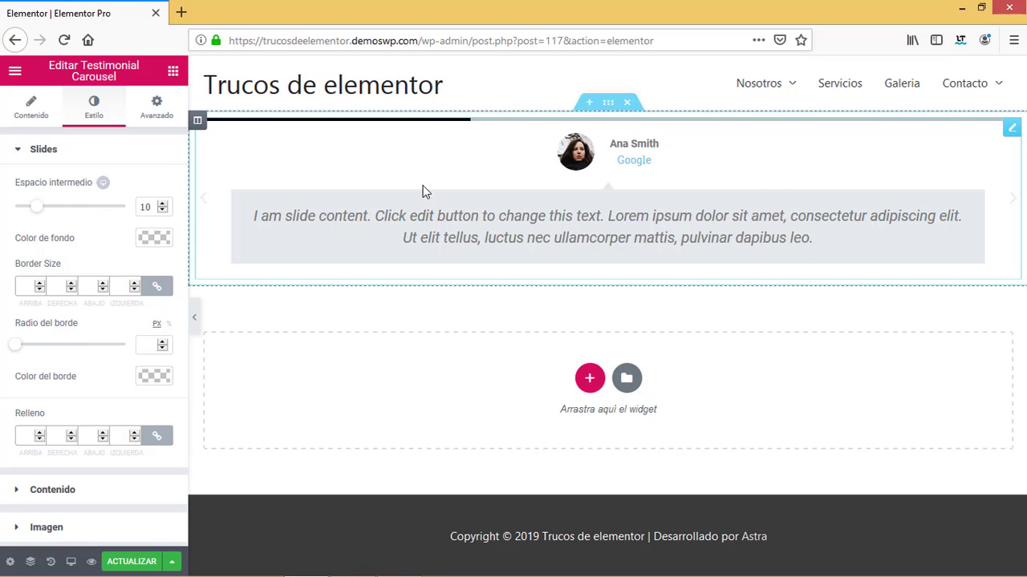
click(159, 239)
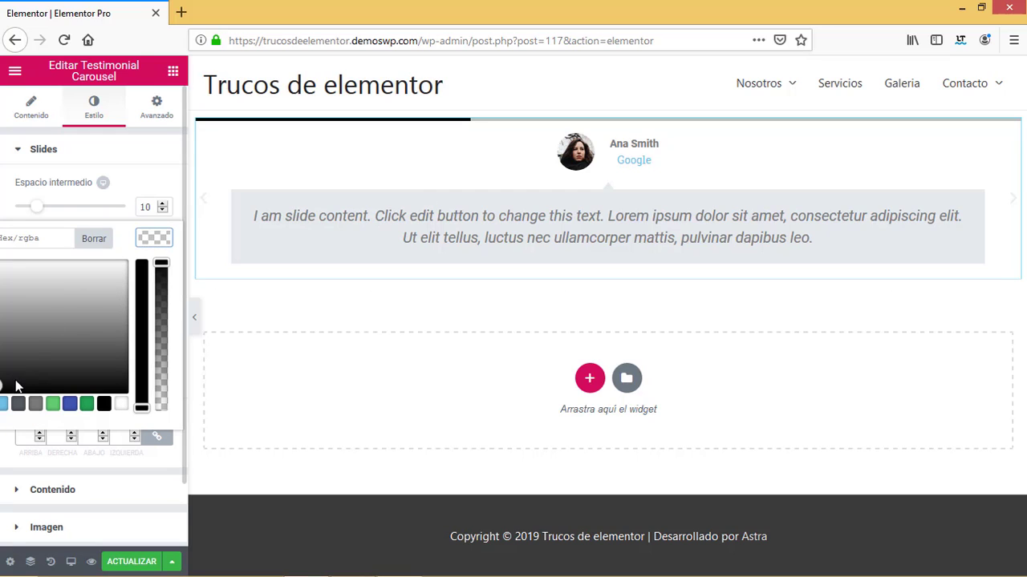
click(87, 273)
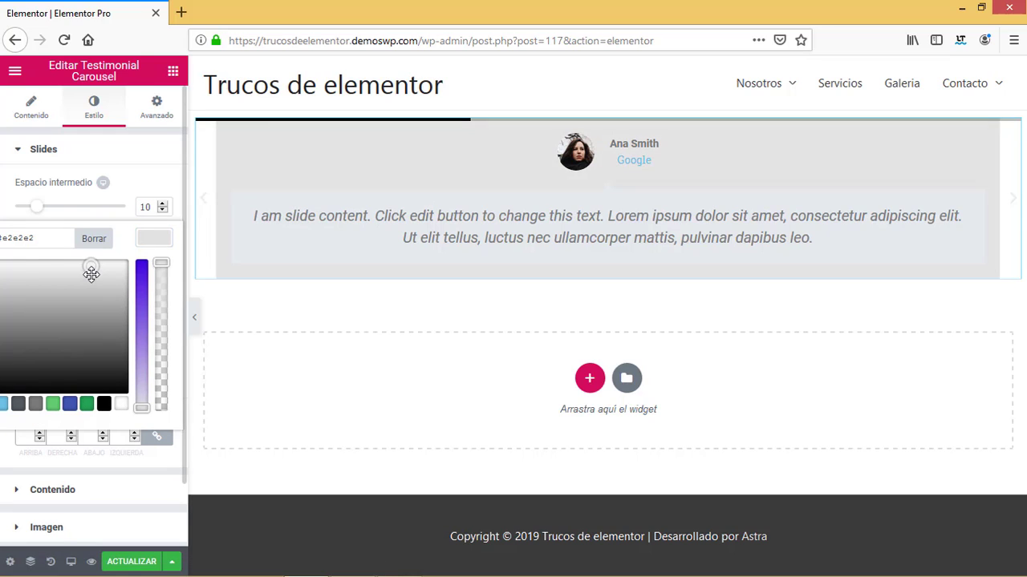
drag(95, 274, 55, 271)
click(131, 198)
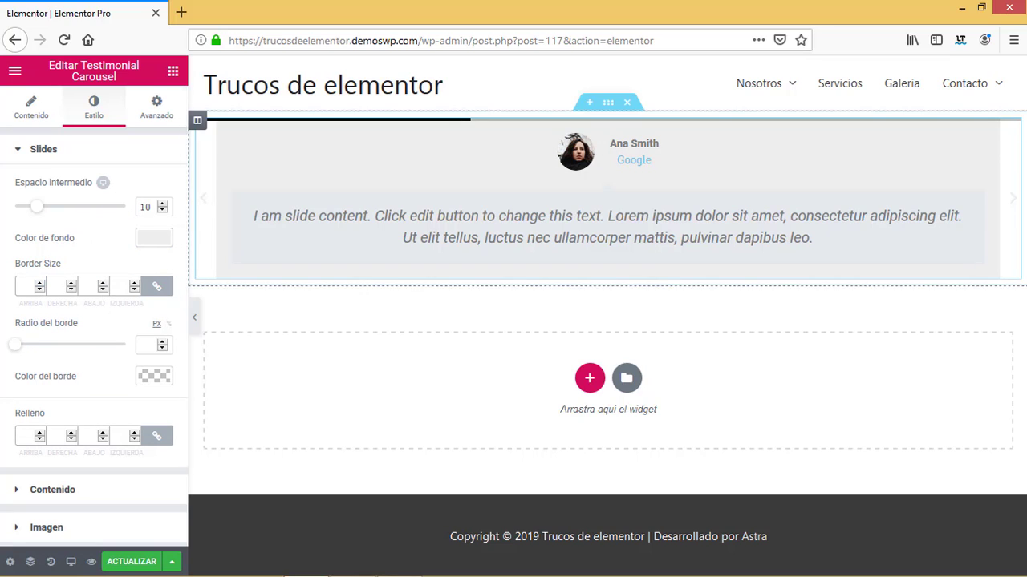
Step: Give the slides a 1 px border on all sides with a 15 px radius and a green border color
click(39, 285)
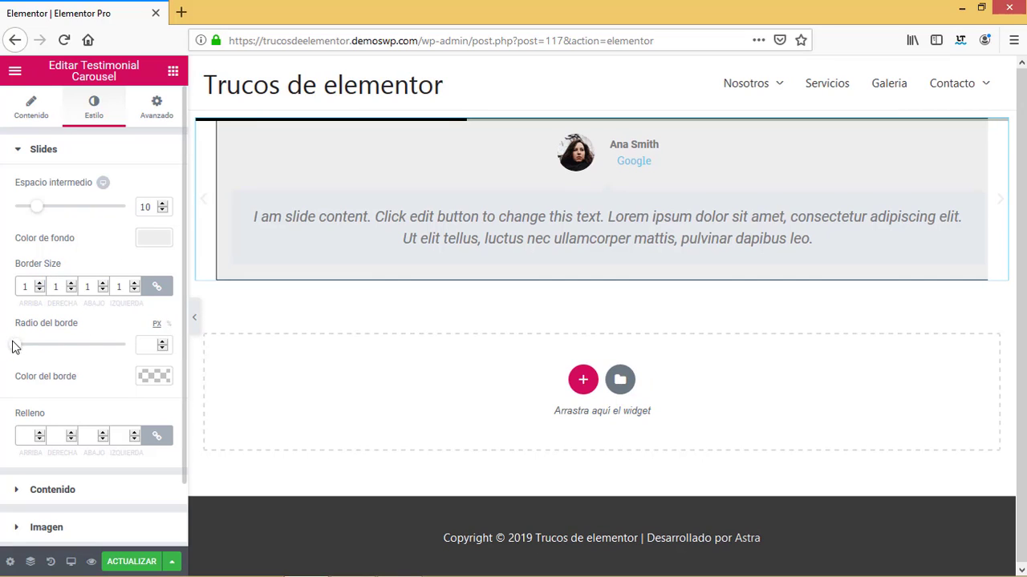
drag(16, 348, 32, 352)
click(158, 377)
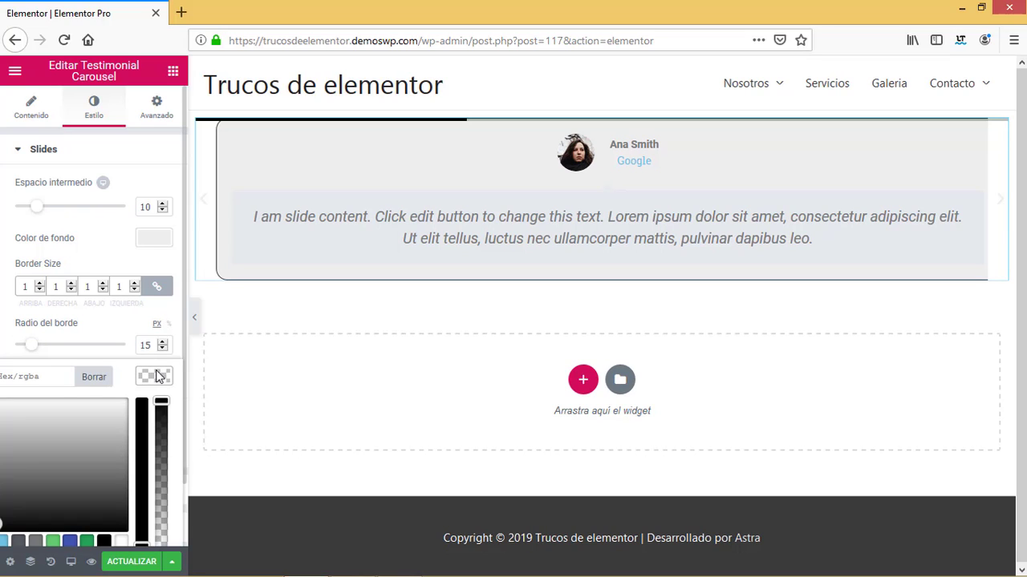
click(87, 542)
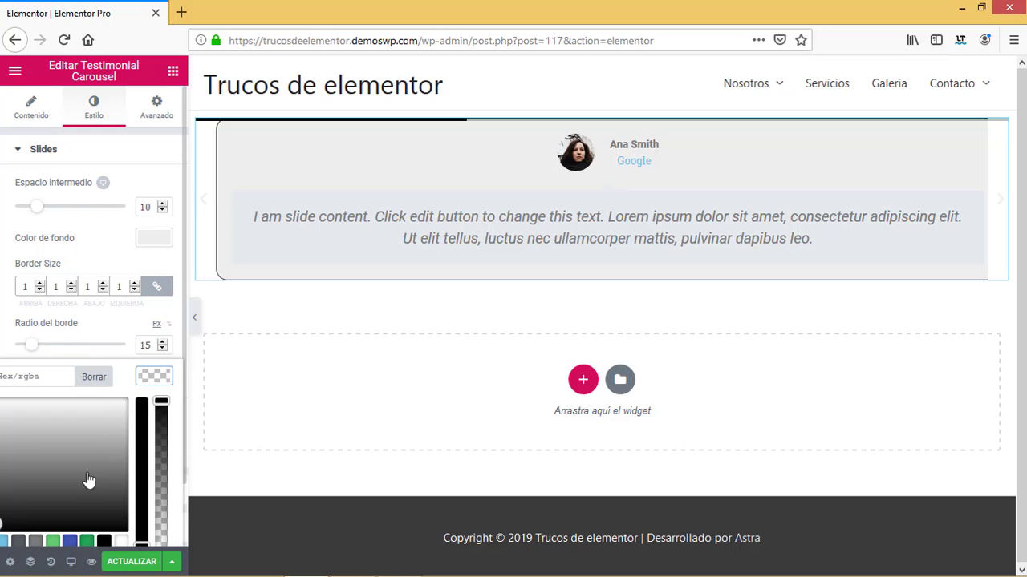
click(3, 319)
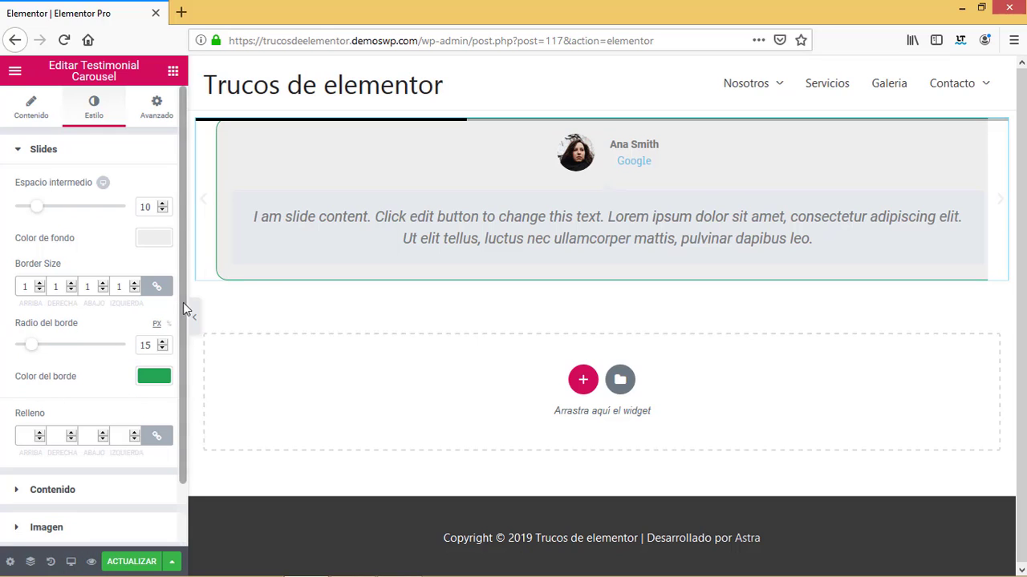
Step: Try slide padding values between -1 and 6 on all four sides
drag(184, 310, 177, 332)
scroll(177, 331, down, 2)
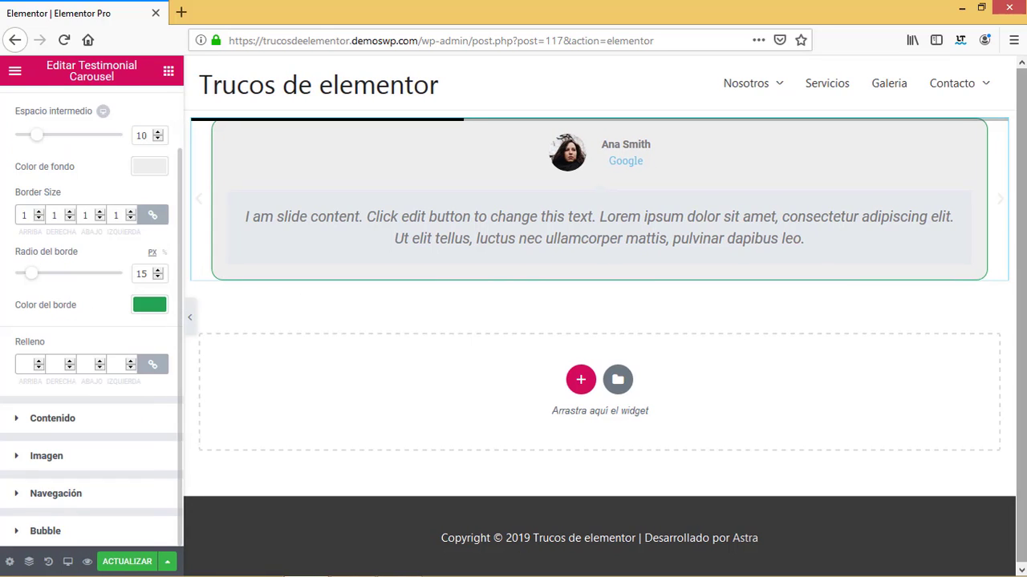
click(39, 362)
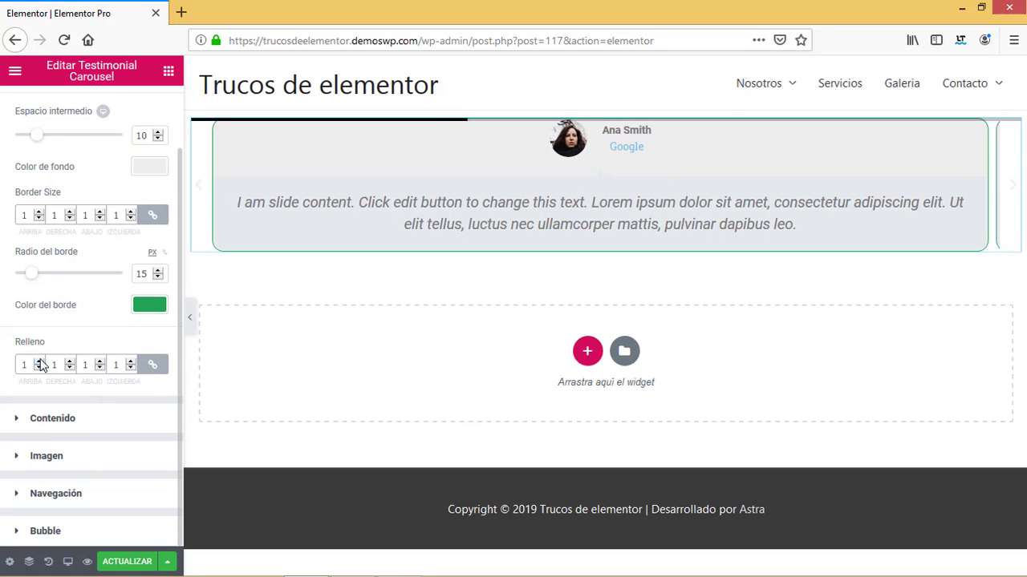
click(40, 362)
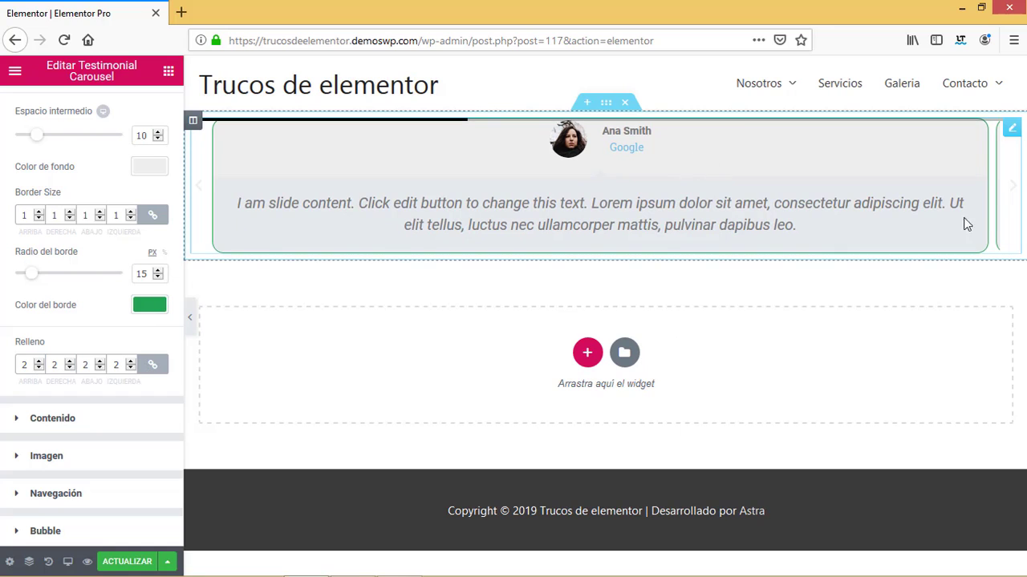
click(39, 368)
click(39, 369)
click(39, 369)
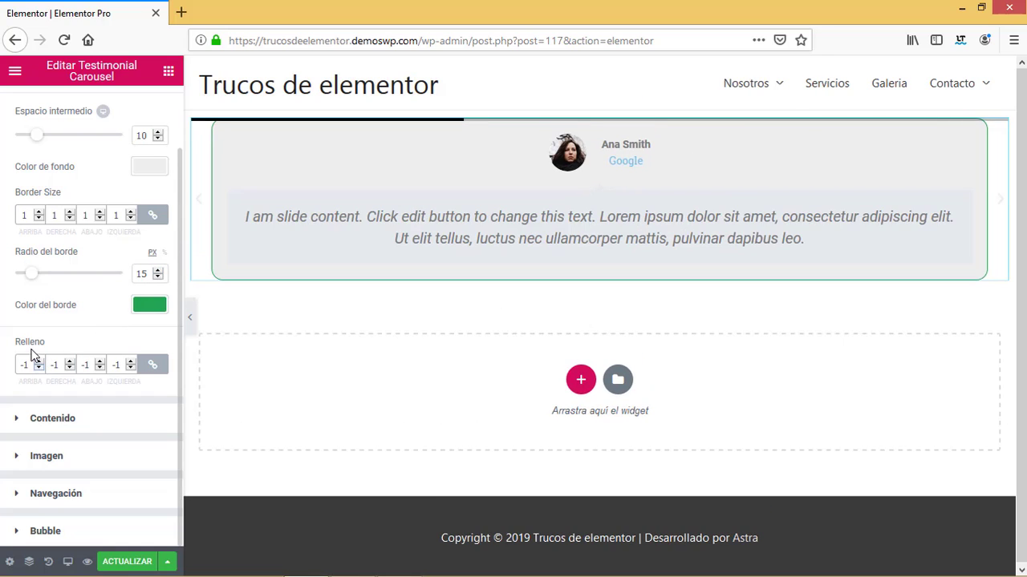
click(39, 362)
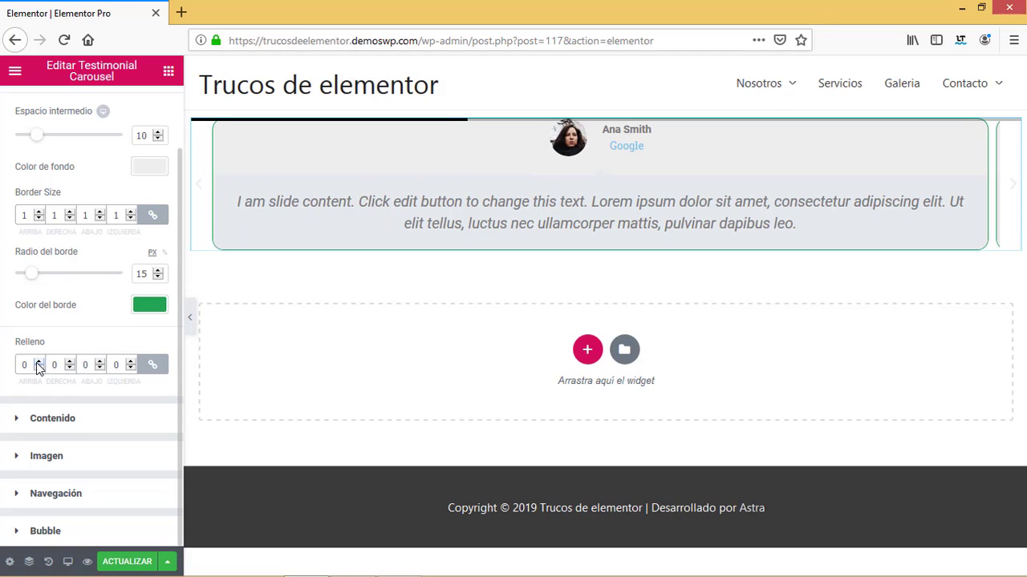
click(38, 362)
click(39, 362)
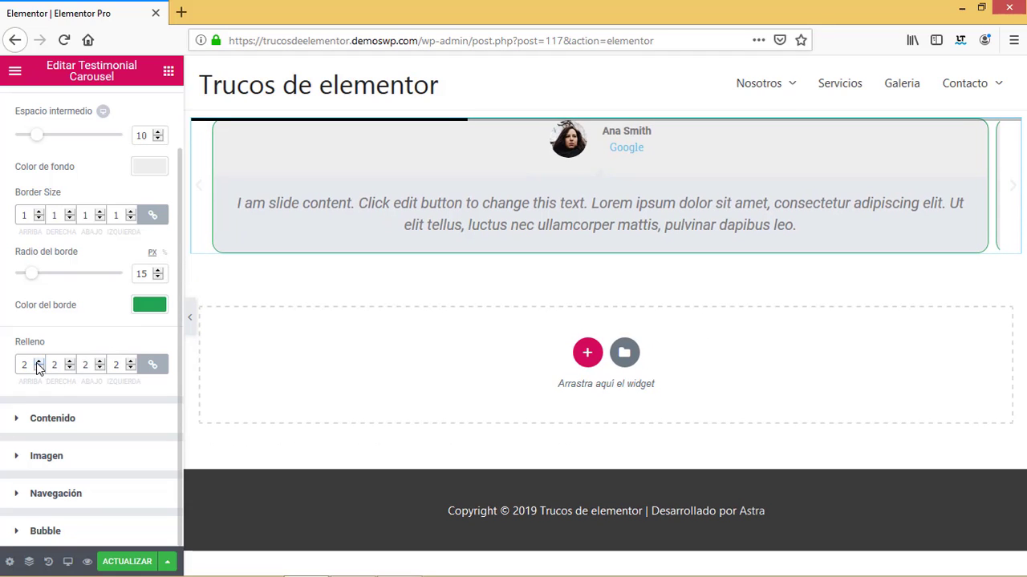
click(38, 361)
click(39, 362)
click(39, 362)
click(38, 362)
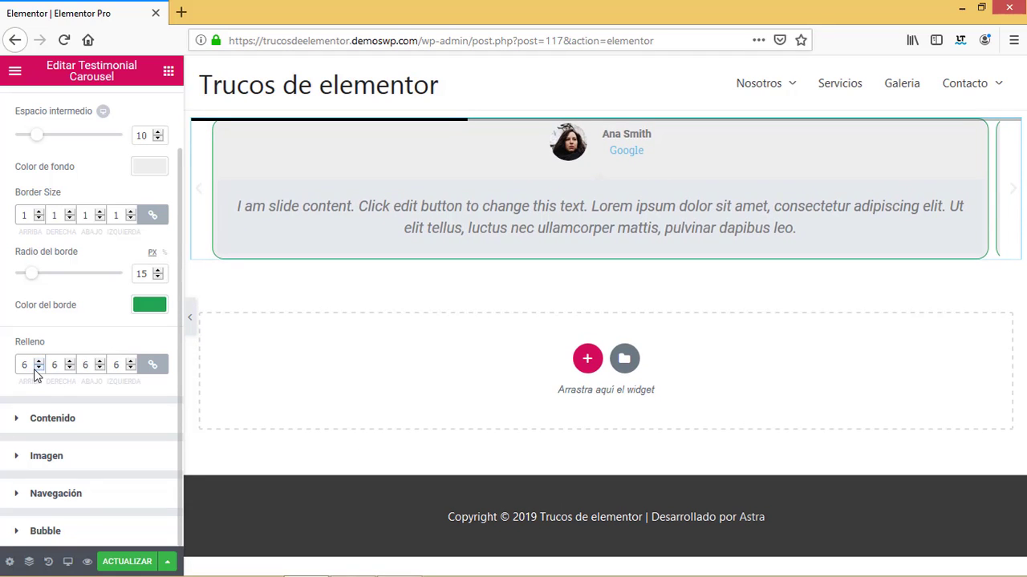
Step: Set the slide padding to 0 on all sides and collapse the slide style settings
click(39, 369)
click(38, 369)
click(39, 369)
click(39, 369)
click(39, 369)
click(38, 369)
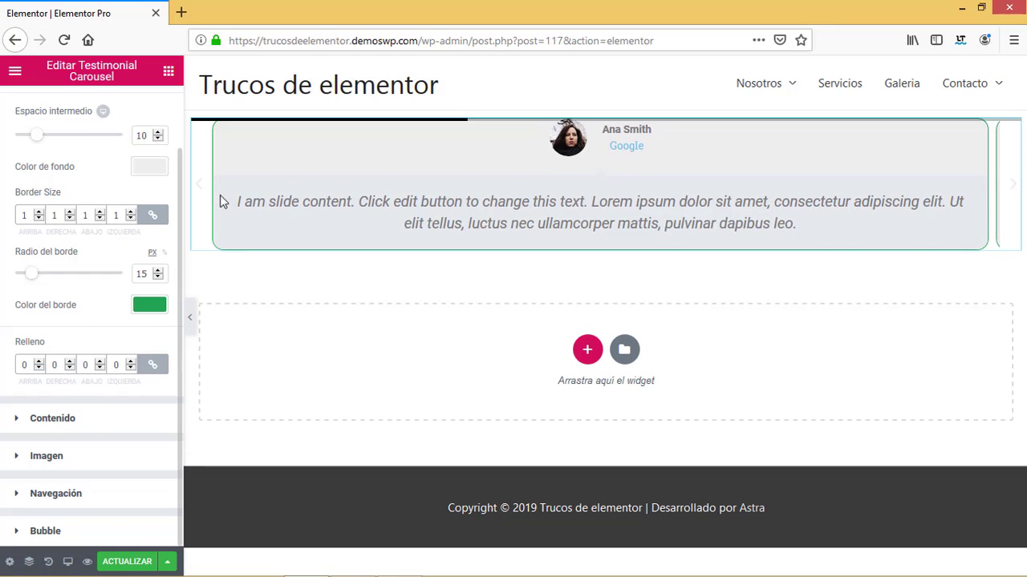
scroll(178, 210, up, 2)
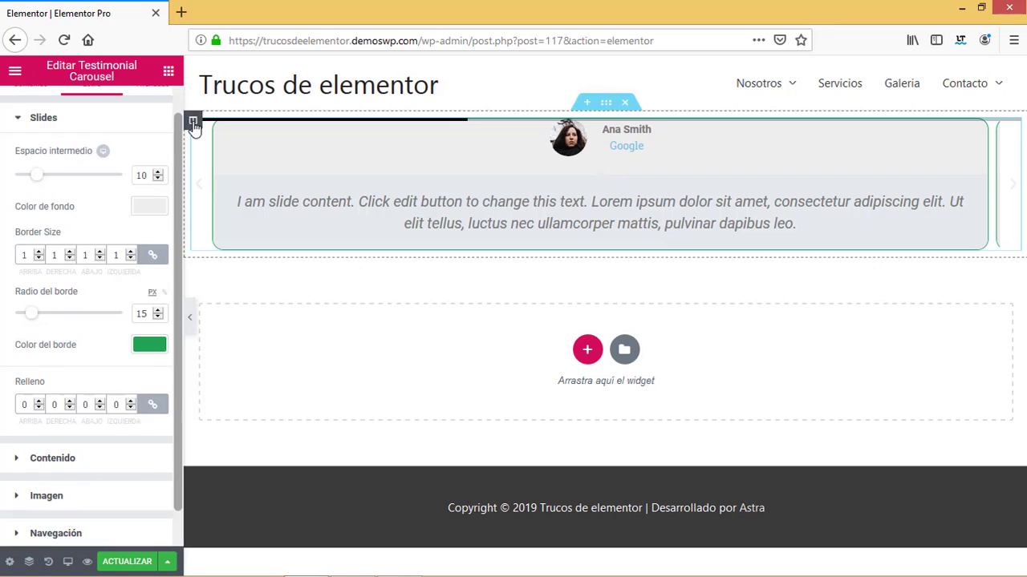
click(64, 150)
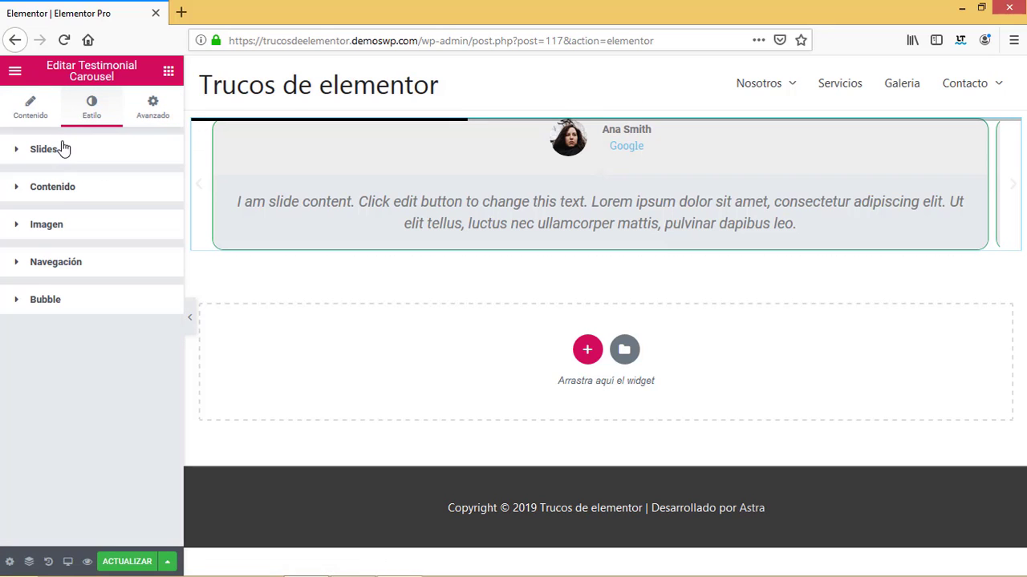
Step: In the content style settings, set the gap to 0 and the testimonial text color to black
click(76, 188)
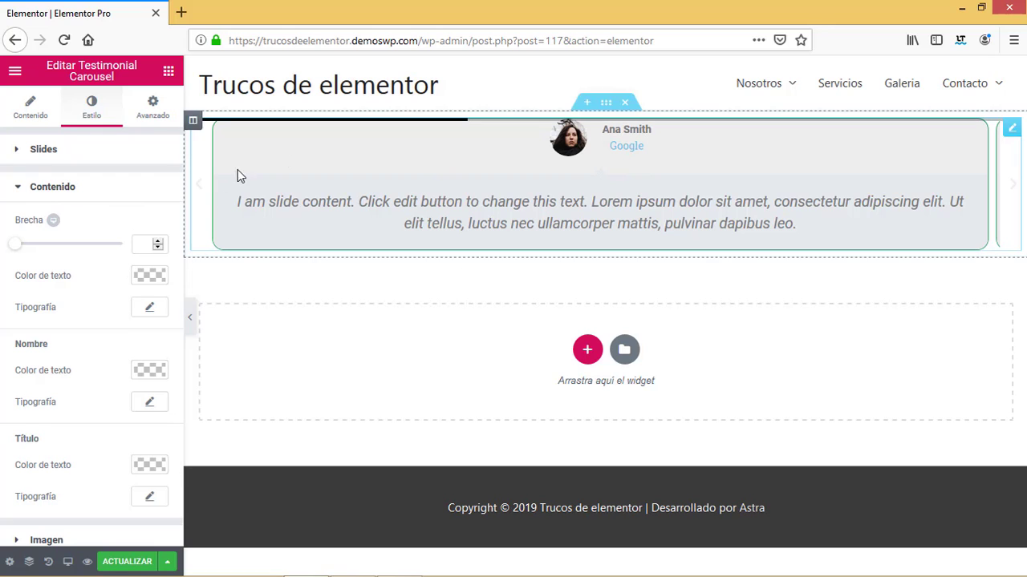
mouse_move(16, 244)
mouse_down()
mouse_move(27, 245)
mouse_move(8, 250)
mouse_up()
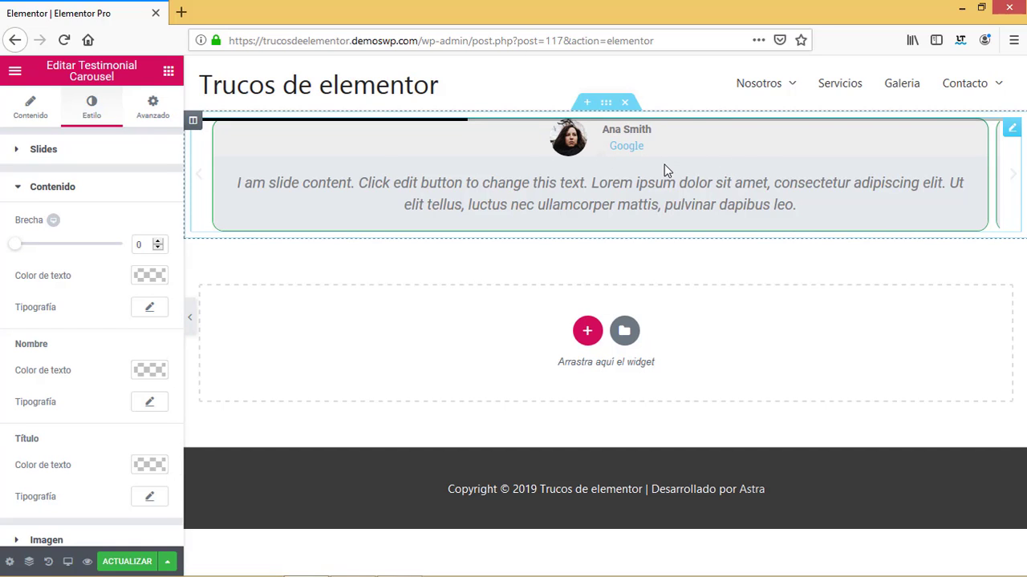
click(153, 277)
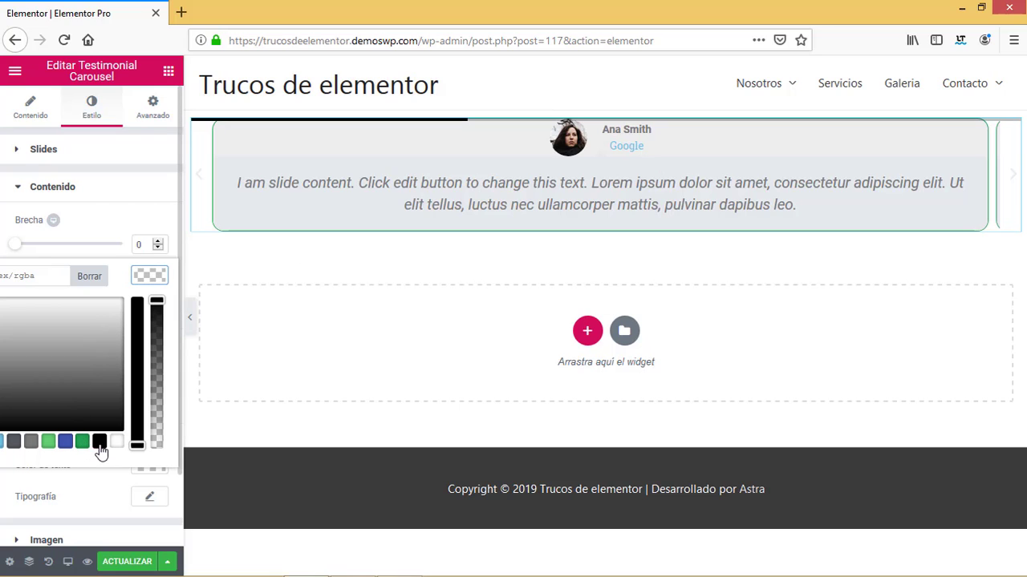
click(99, 442)
click(135, 209)
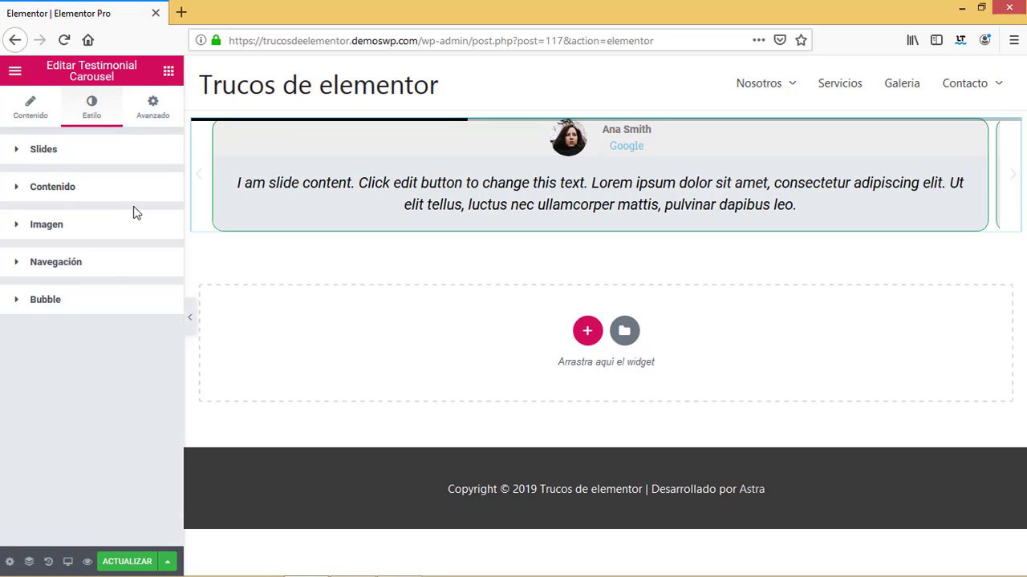
Step: Set the text color of the testimonial's name to blue (#4054b2)
click(134, 189)
scroll(175, 233, down, 2)
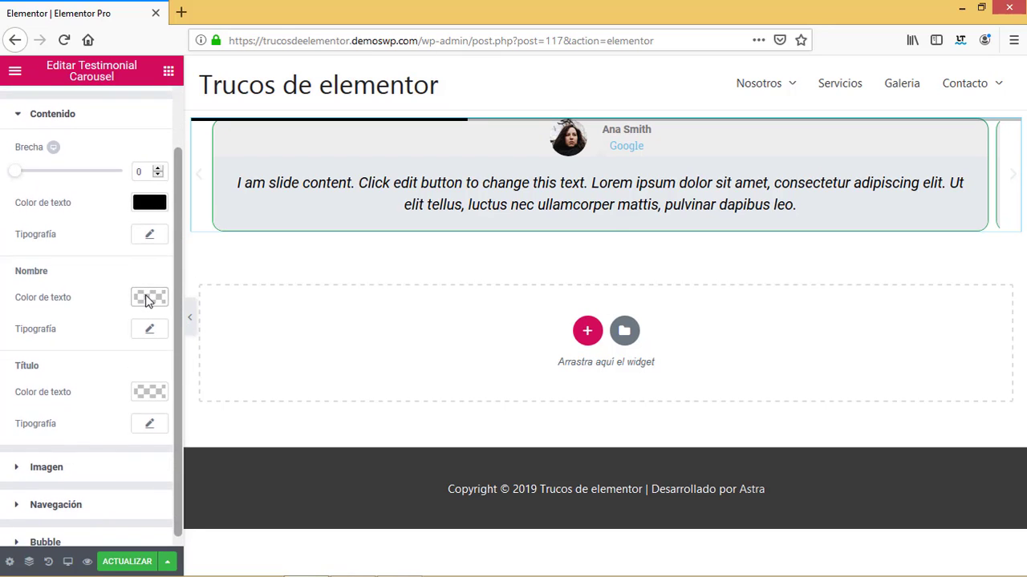
click(149, 299)
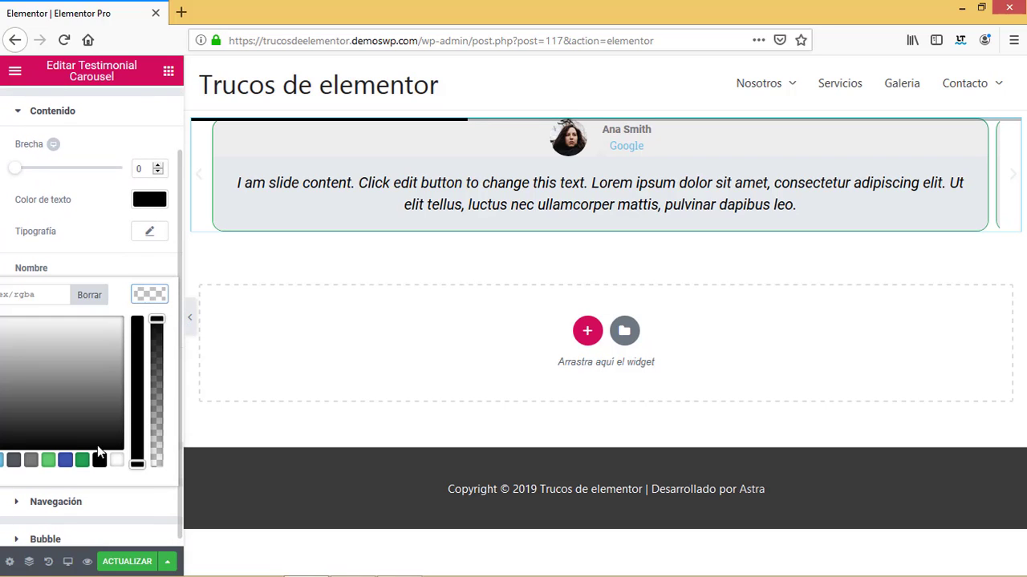
click(64, 462)
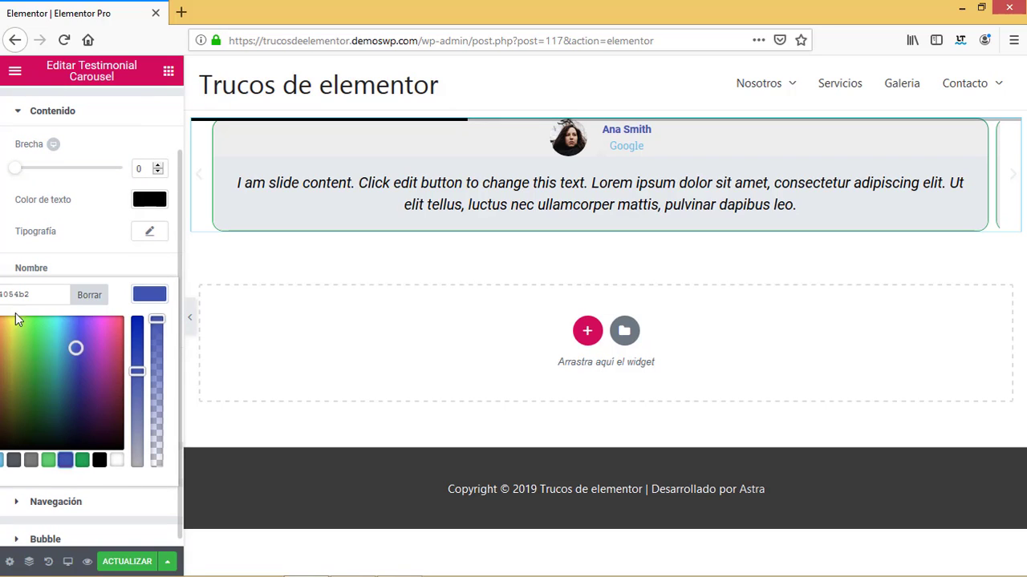
click(38, 270)
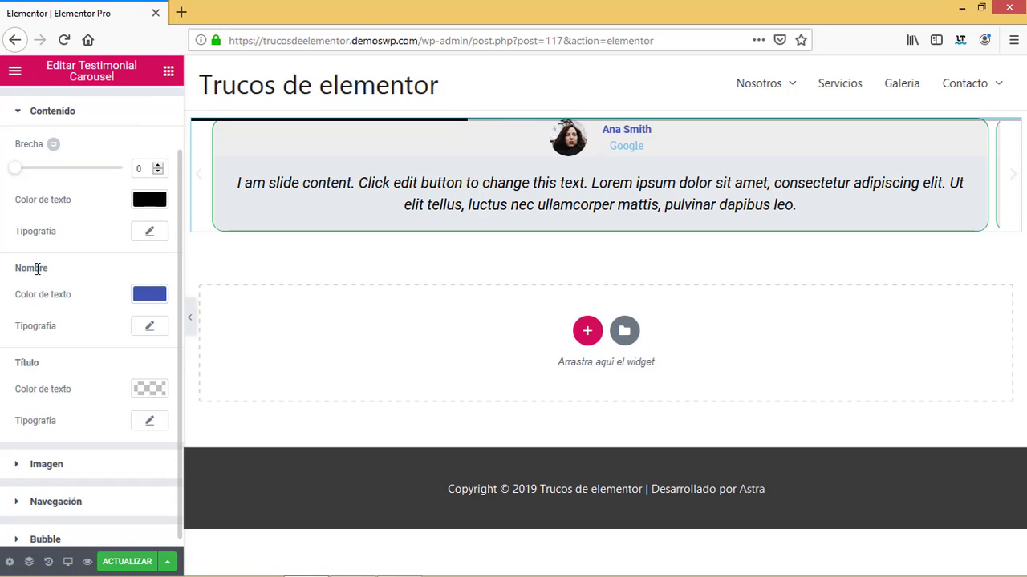
Step: Set the text color of the testimonial's title to green (#23a455)
click(149, 392)
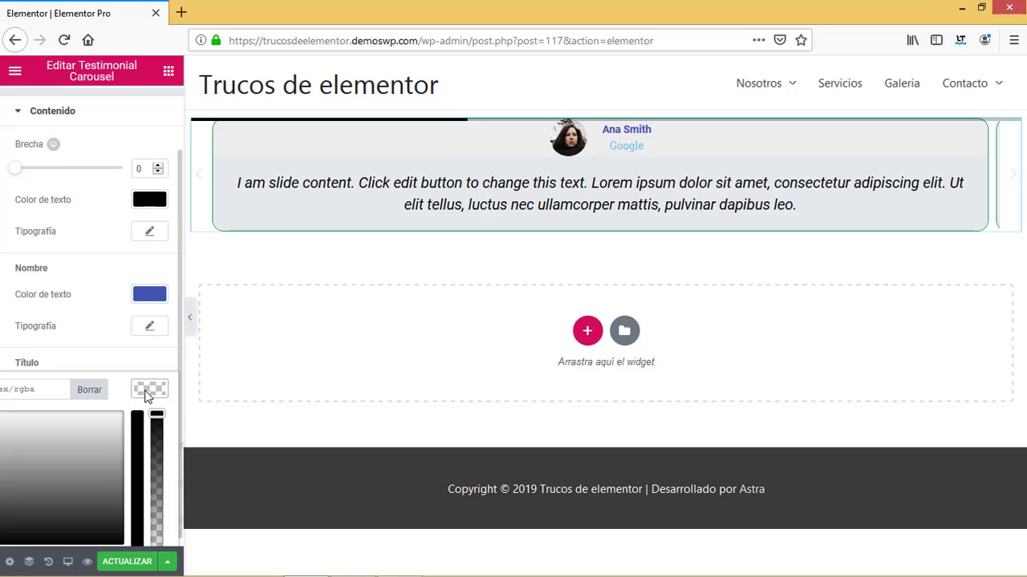
click(180, 331)
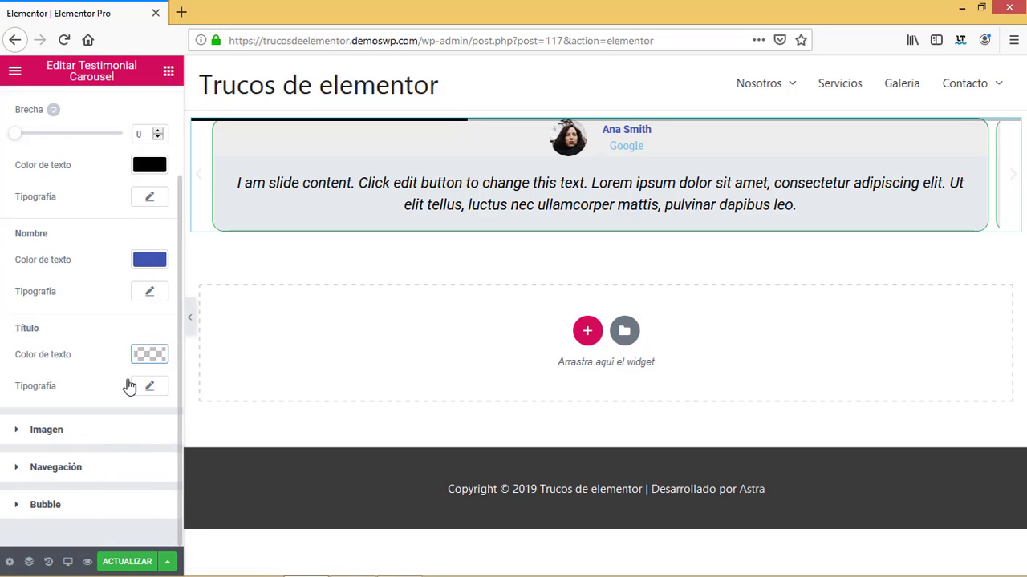
click(147, 360)
click(80, 523)
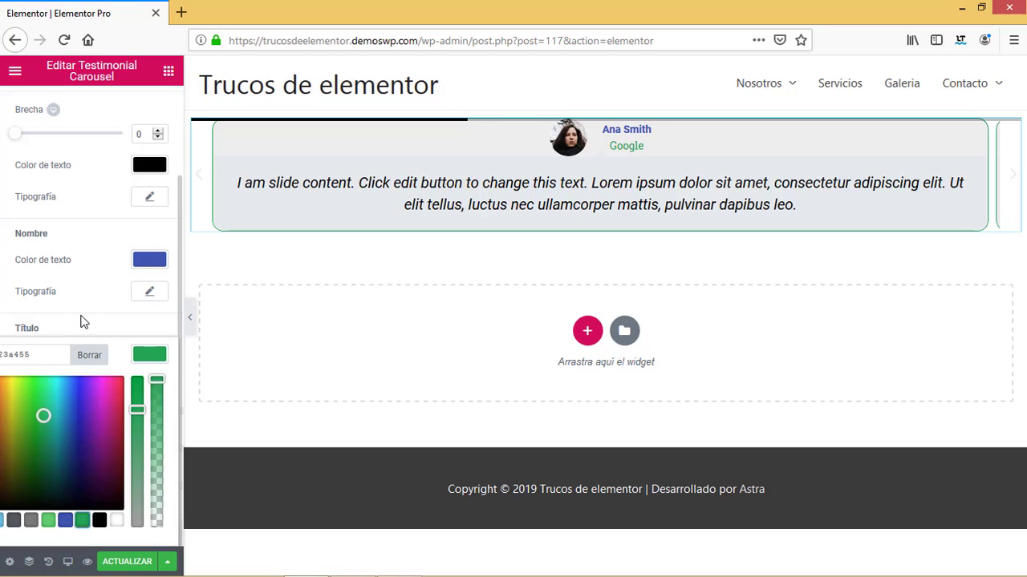
click(85, 319)
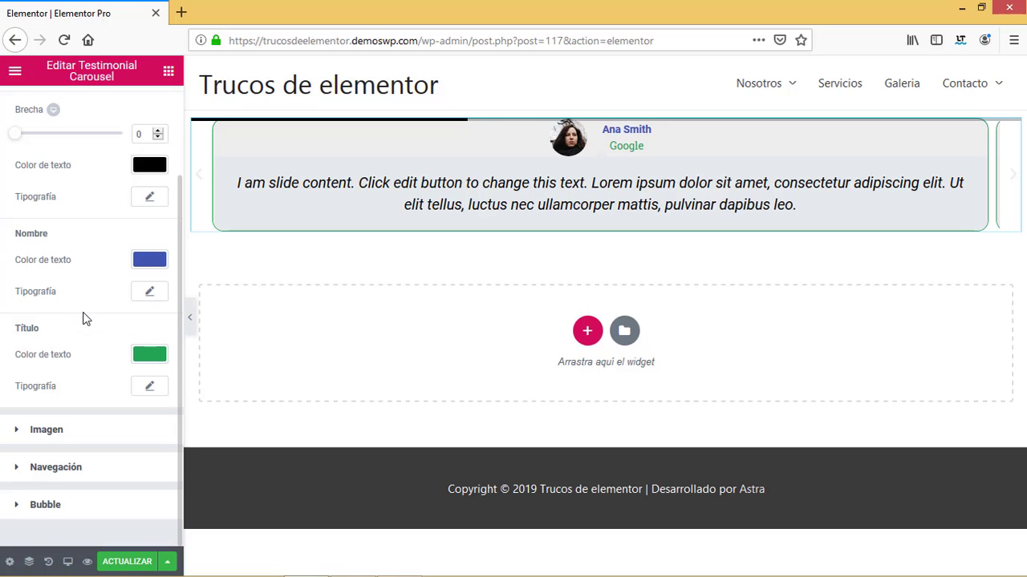
Step: Set the name's typography size to 22 px and collapse the content style settings
click(147, 289)
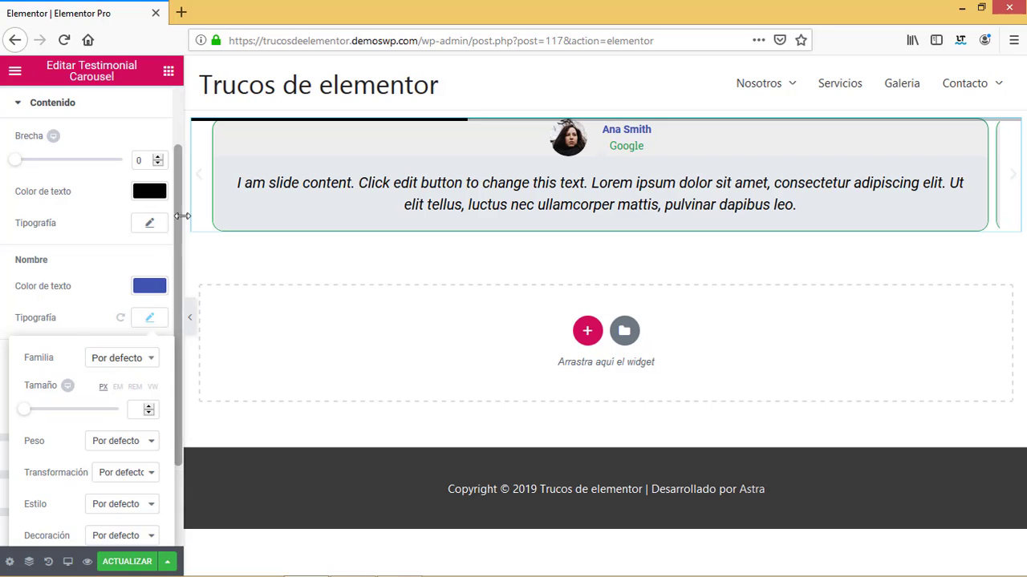
scroll(183, 216, up, 2)
click(91, 233)
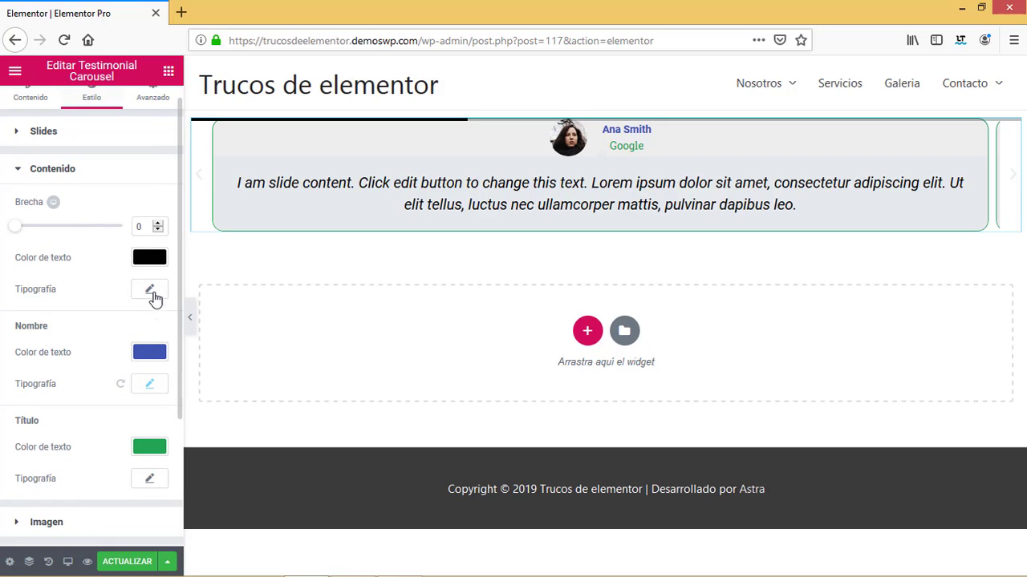
click(152, 294)
click(151, 386)
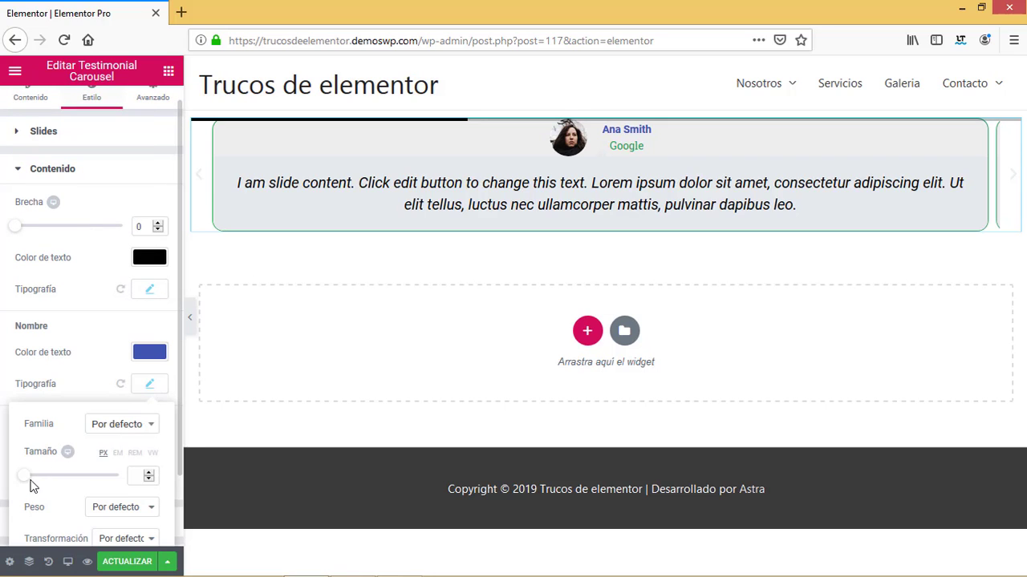
drag(25, 482, 36, 484)
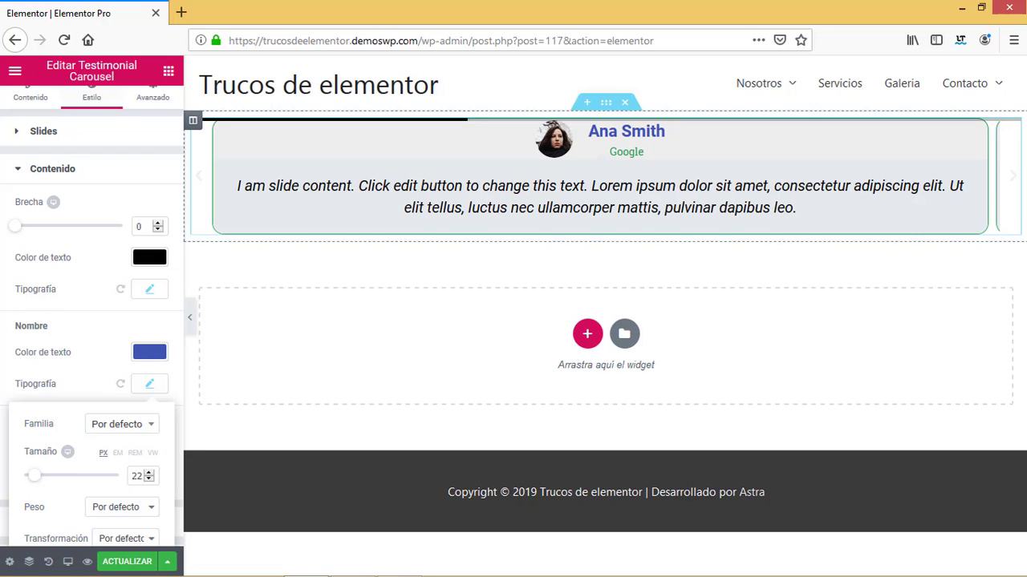
click(58, 171)
Step: In the image style settings, set the testimonial image size to 62, the gap to 20 and the border radius to 0
click(56, 233)
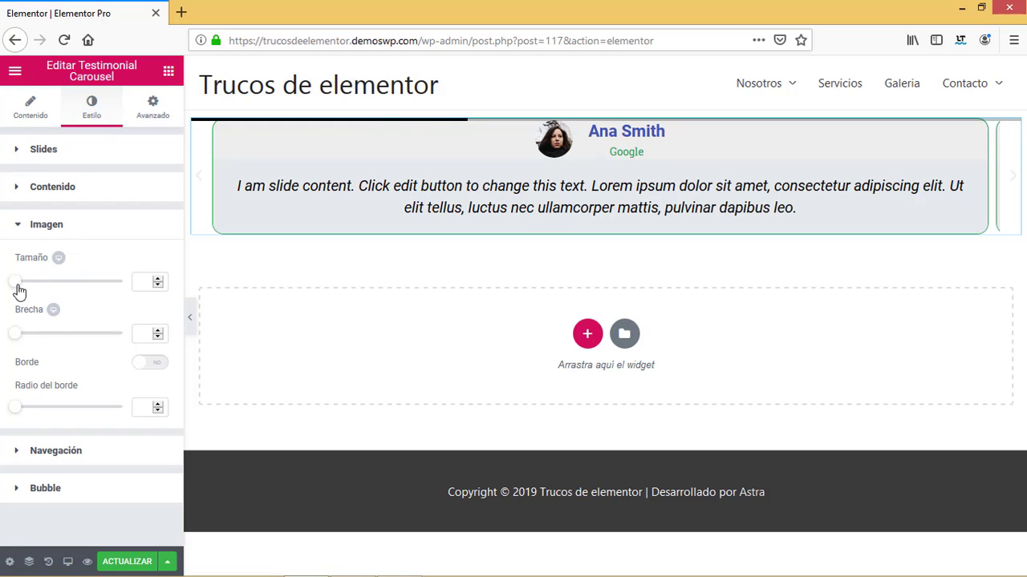
drag(16, 287, 48, 297)
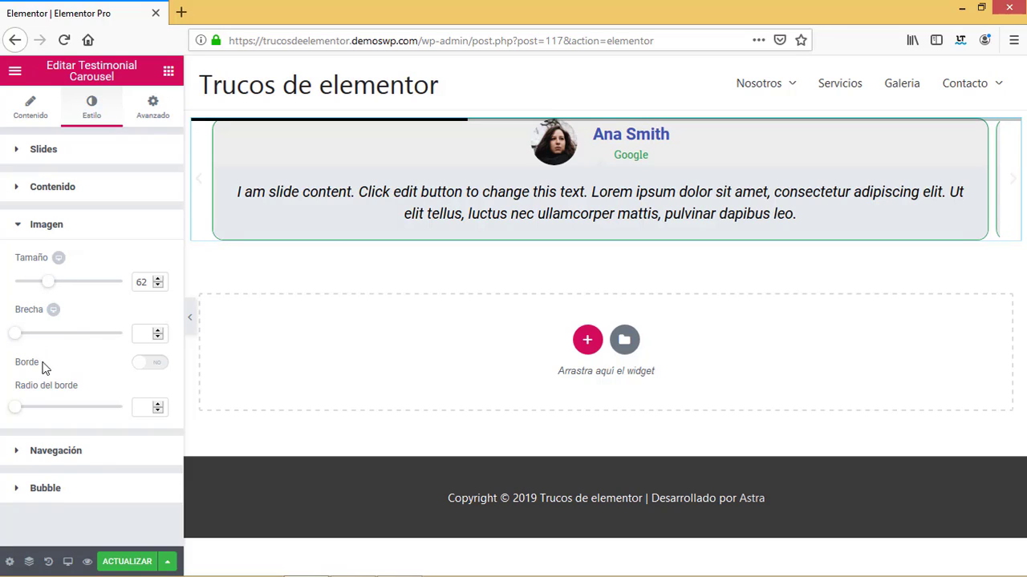
drag(21, 337, 38, 339)
mouse_move(18, 411)
mouse_down()
mouse_move(64, 419)
mouse_move(3, 424)
mouse_up()
click(48, 228)
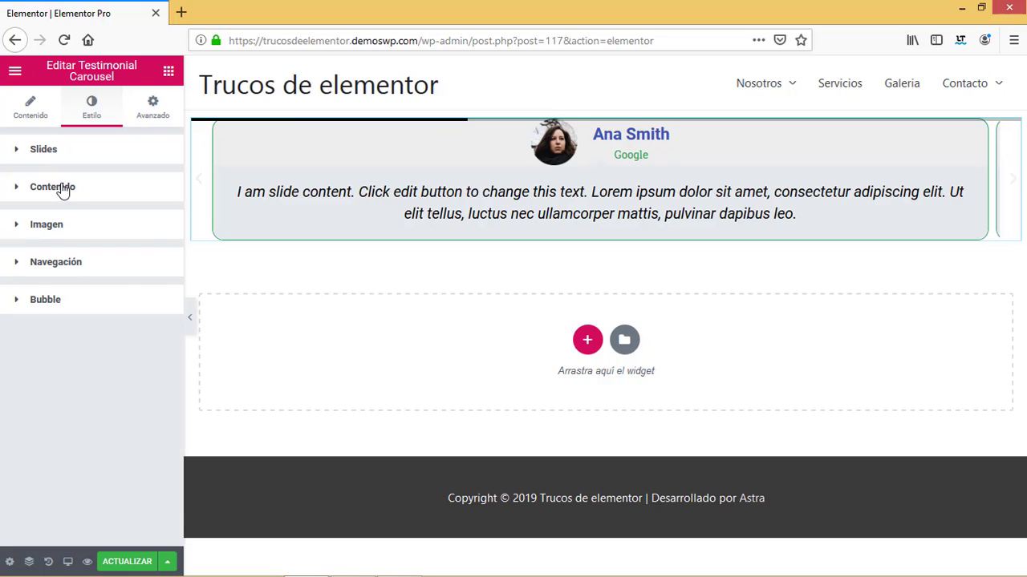
Step: Review the content and image style settings and open the carousel's navigation style settings
click(63, 187)
click(67, 229)
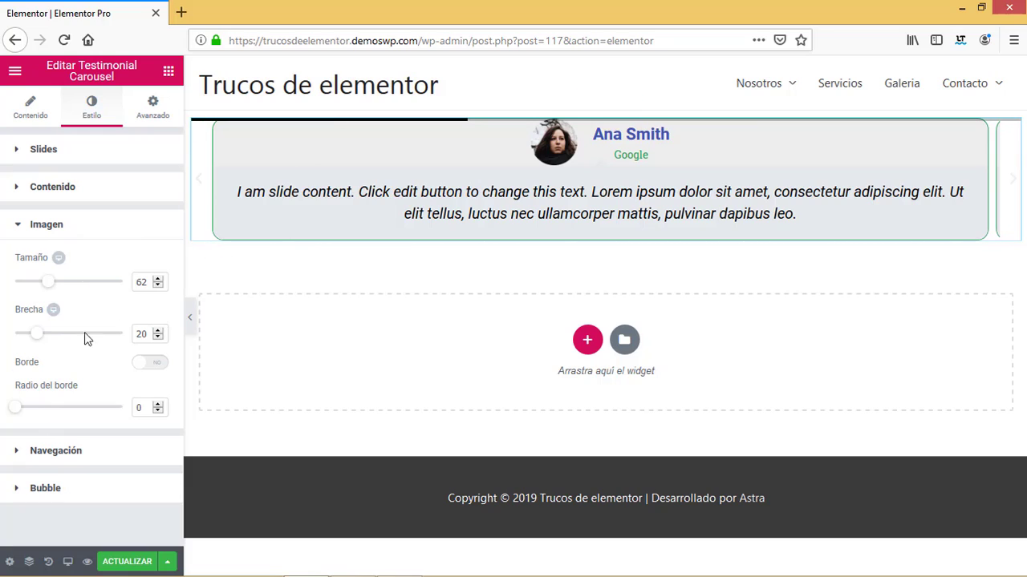
click(68, 232)
click(53, 268)
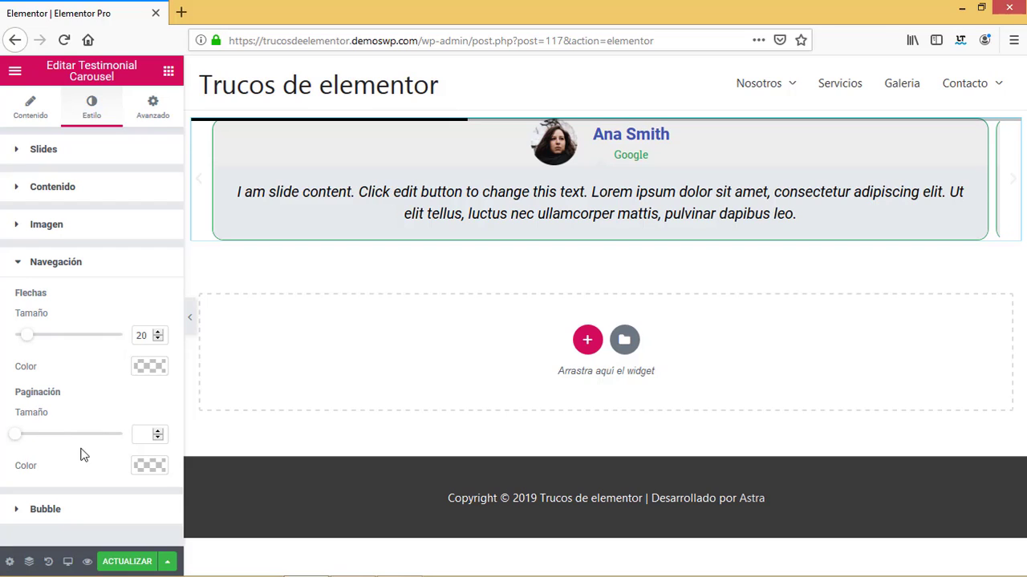
Step: Set the carousel's pagination color to blue (#4054b2) in the navigation style settings
click(145, 470)
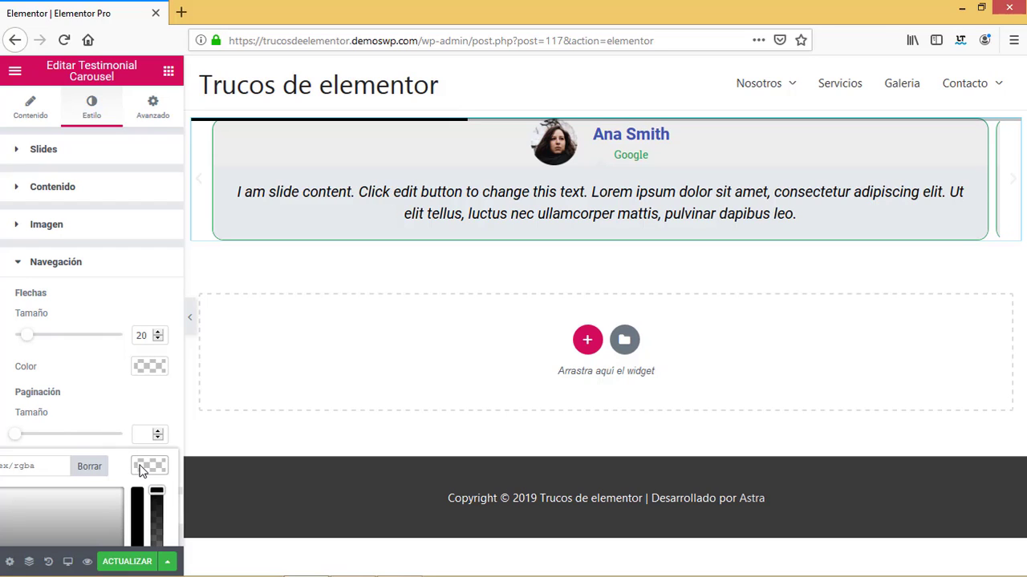
scroll(153, 469, down, 2)
click(142, 360)
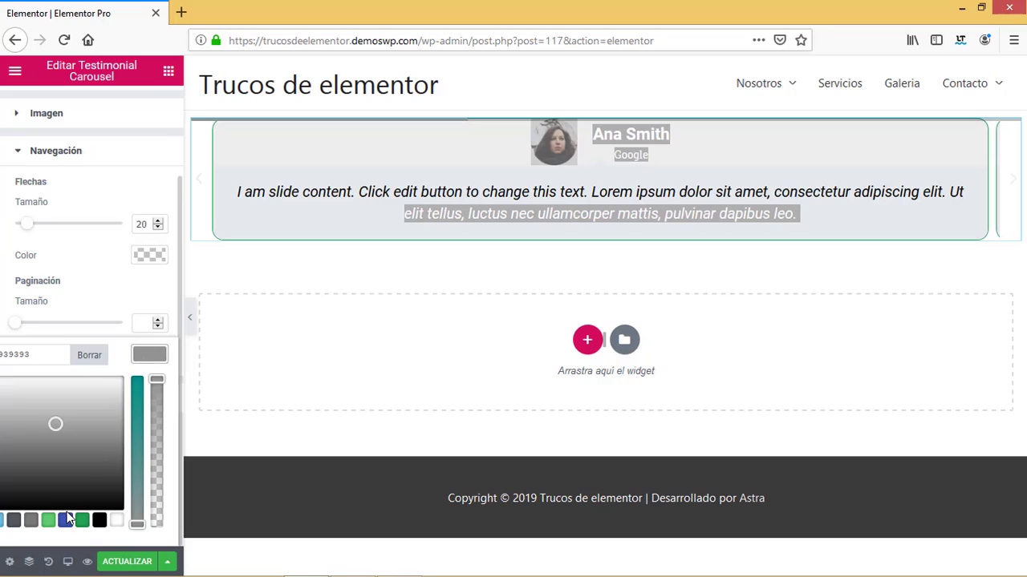
click(66, 523)
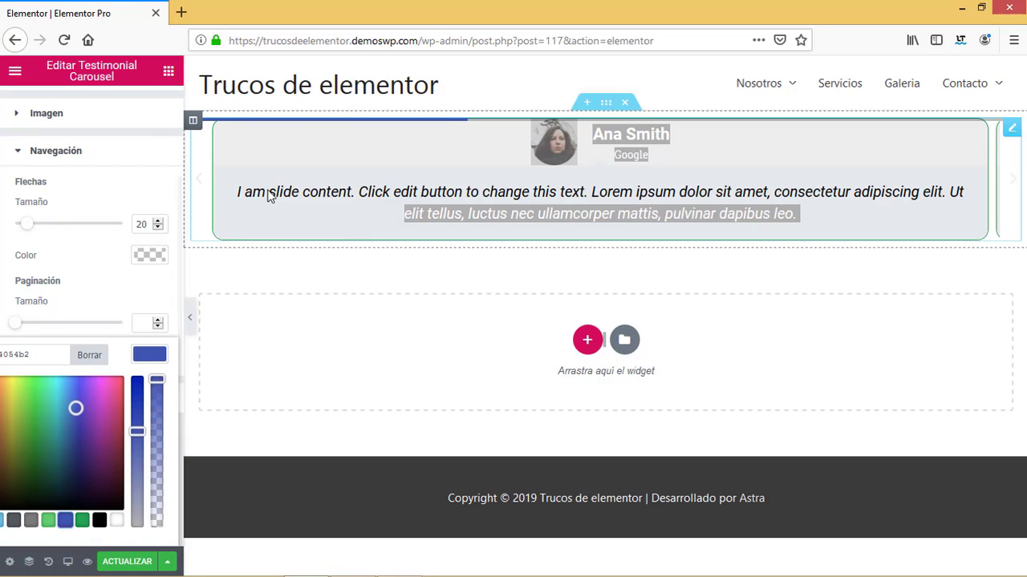
click(90, 300)
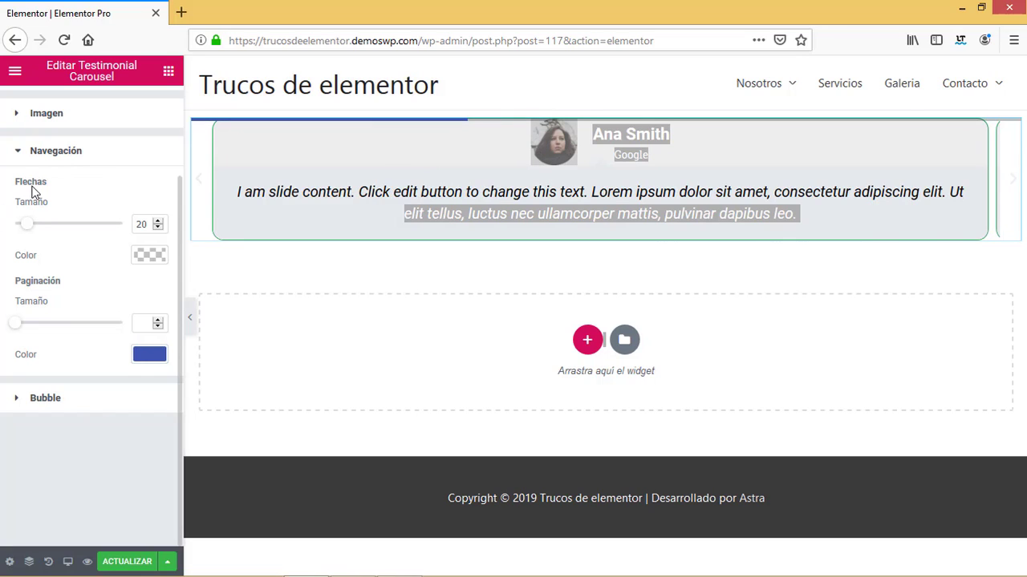
Step: Try several background colors for the testimonial bubble and set it to white (#ffffff)
click(49, 399)
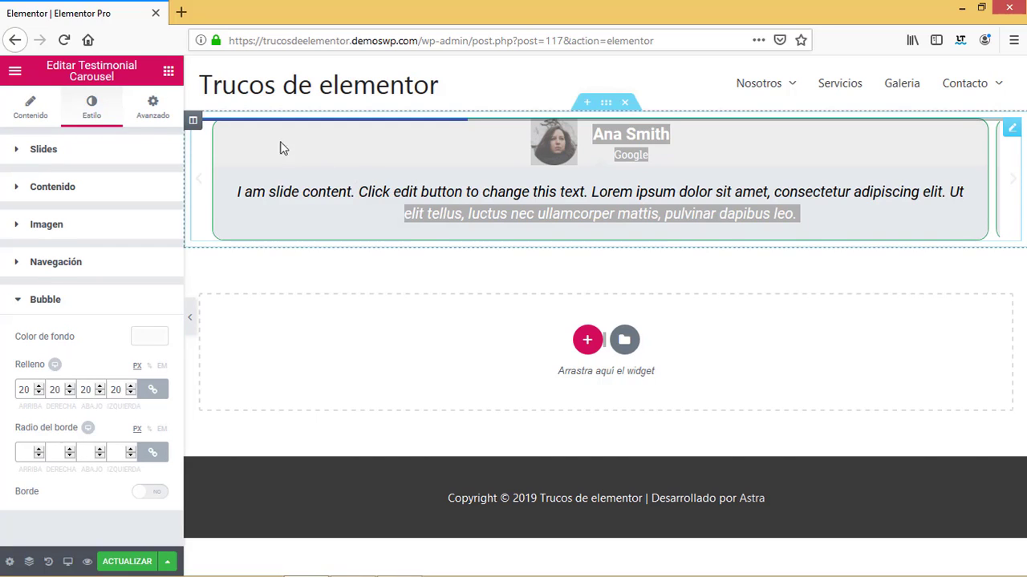
click(150, 337)
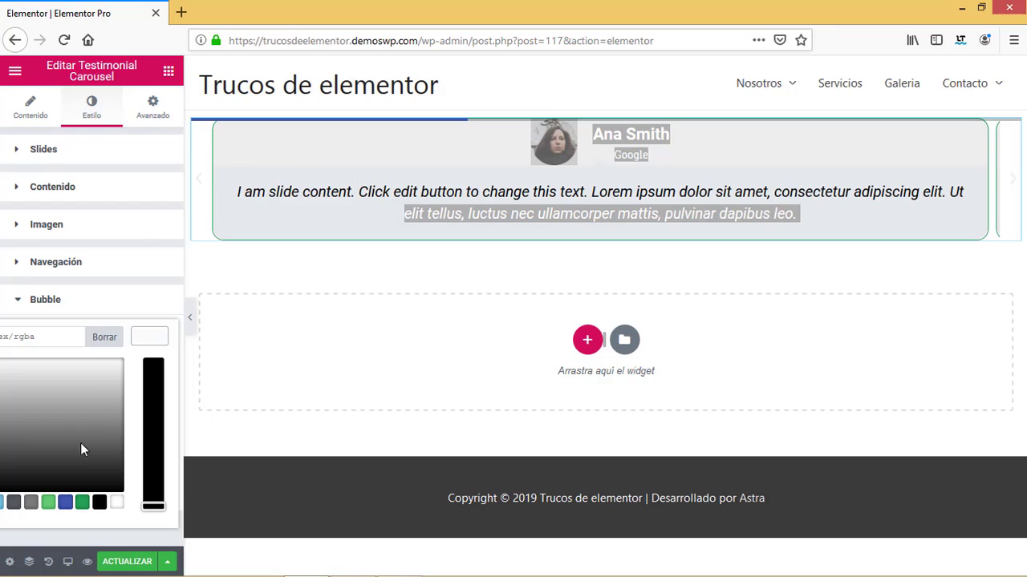
click(13, 503)
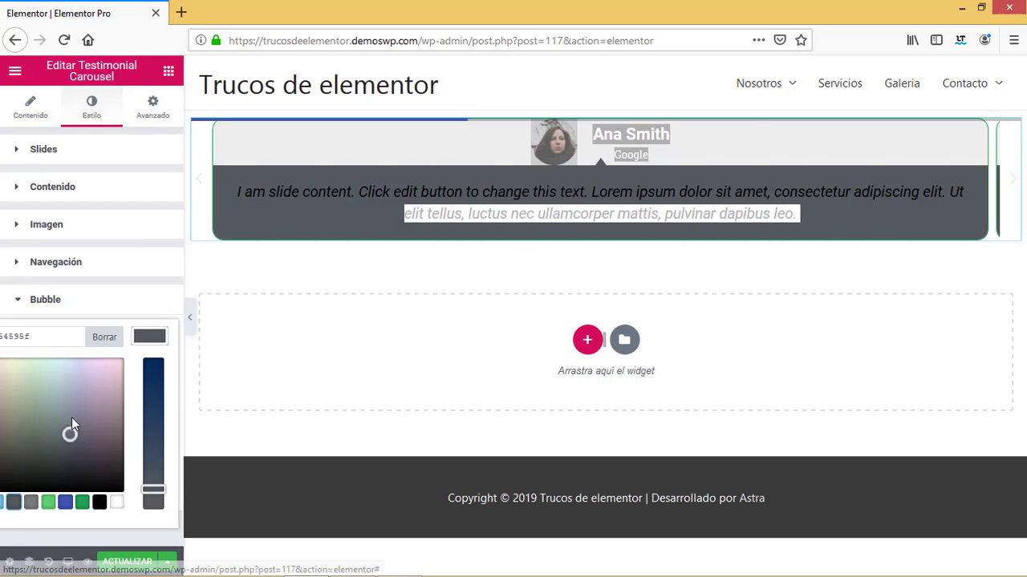
mouse_move(81, 391)
mouse_down()
mouse_move(94, 382)
mouse_move(94, 391)
mouse_up()
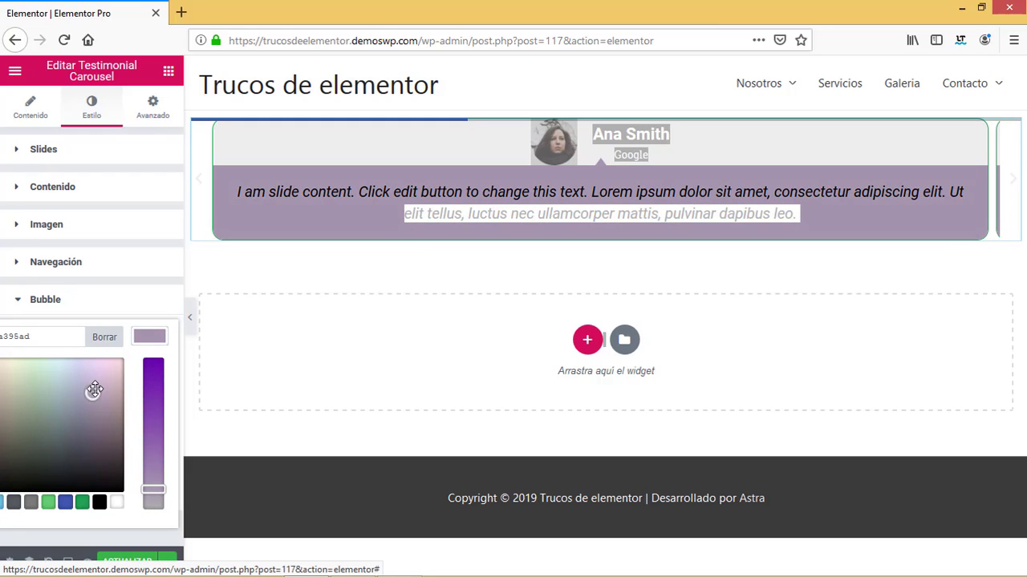
drag(32, 474, 116, 511)
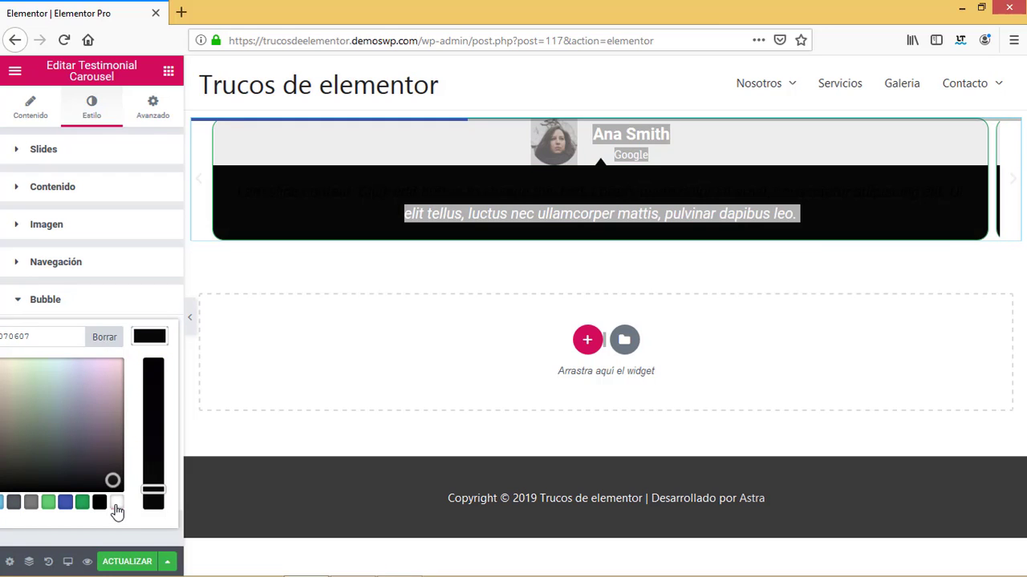
click(116, 506)
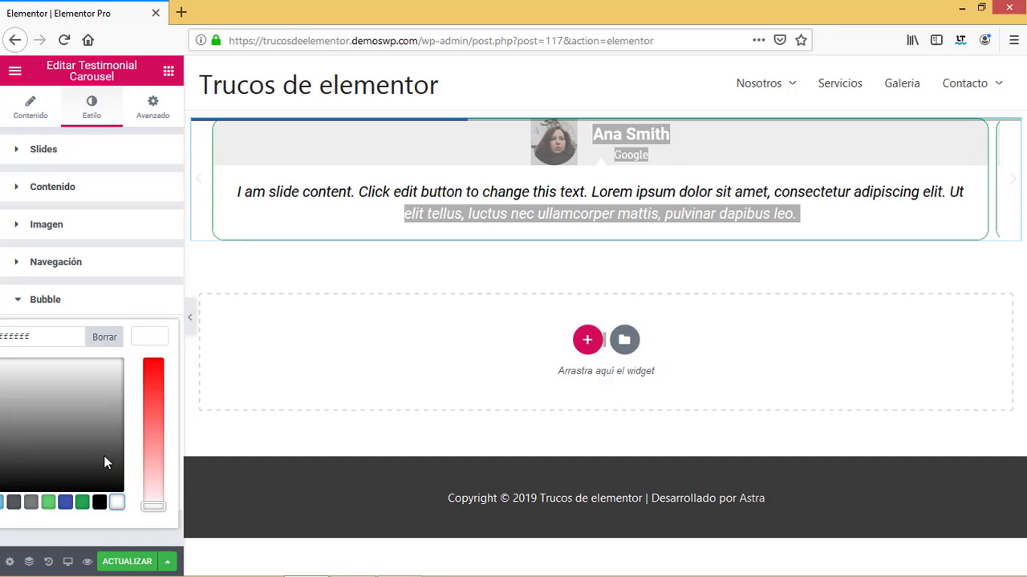
click(48, 305)
click(49, 308)
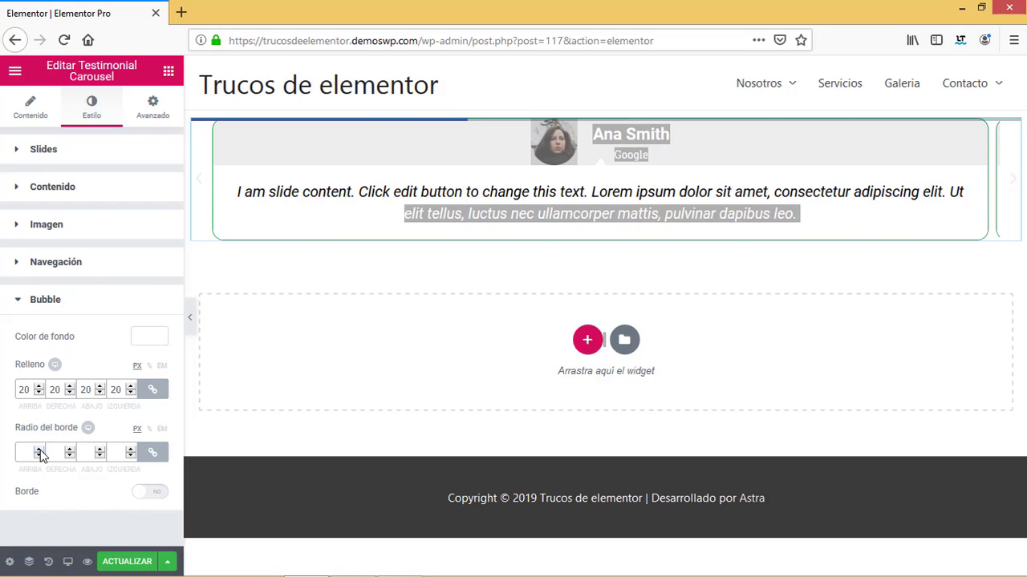
Step: Try enabling the bubble's border, switch it off again and collapse the Bubble style settings
click(151, 498)
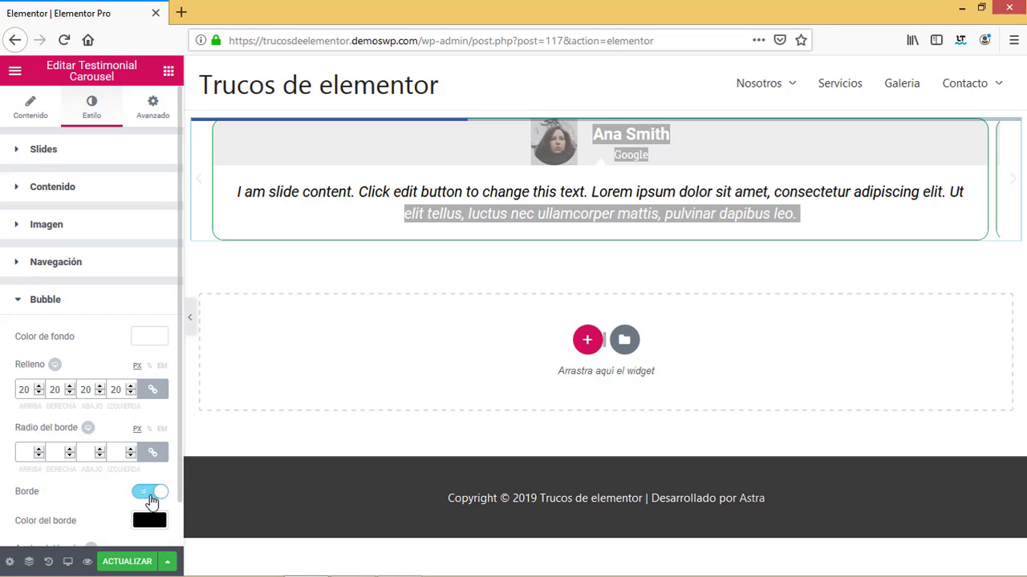
click(152, 498)
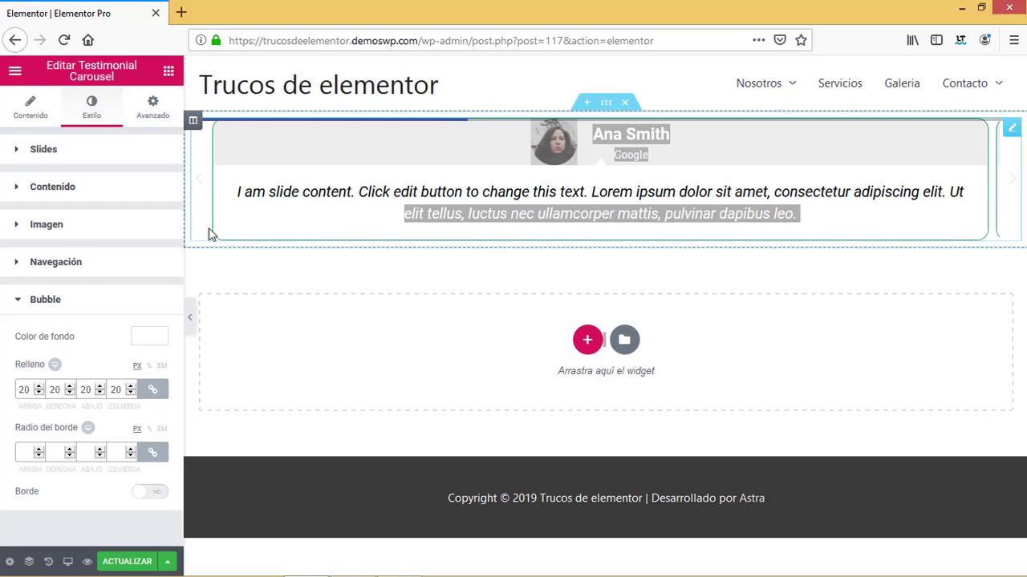
click(40, 303)
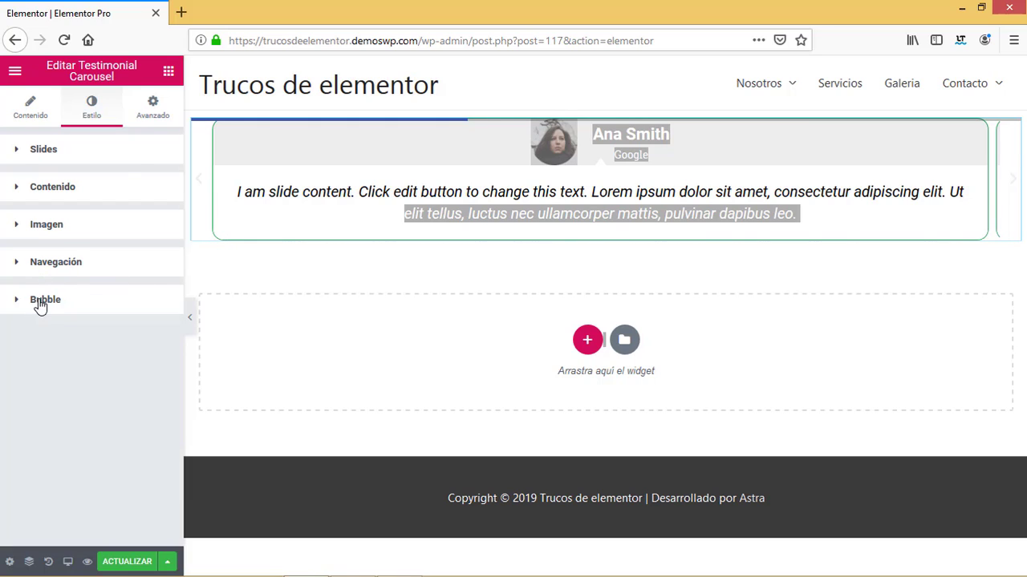
Step: In the carousel's advanced motion effects, enable Mouse Effects and try out Scrolling Effects, then return to the content settings
click(165, 104)
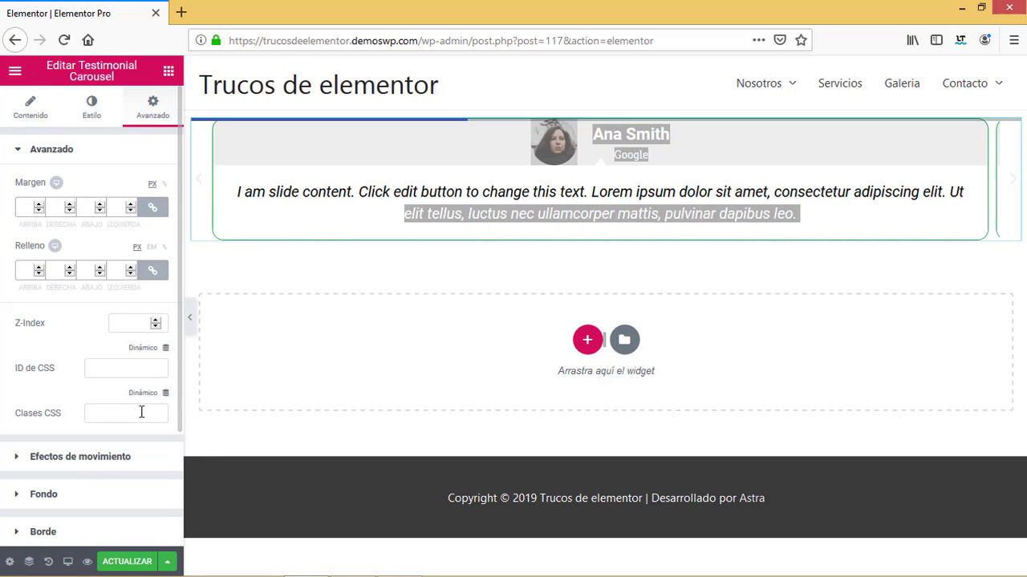
click(119, 467)
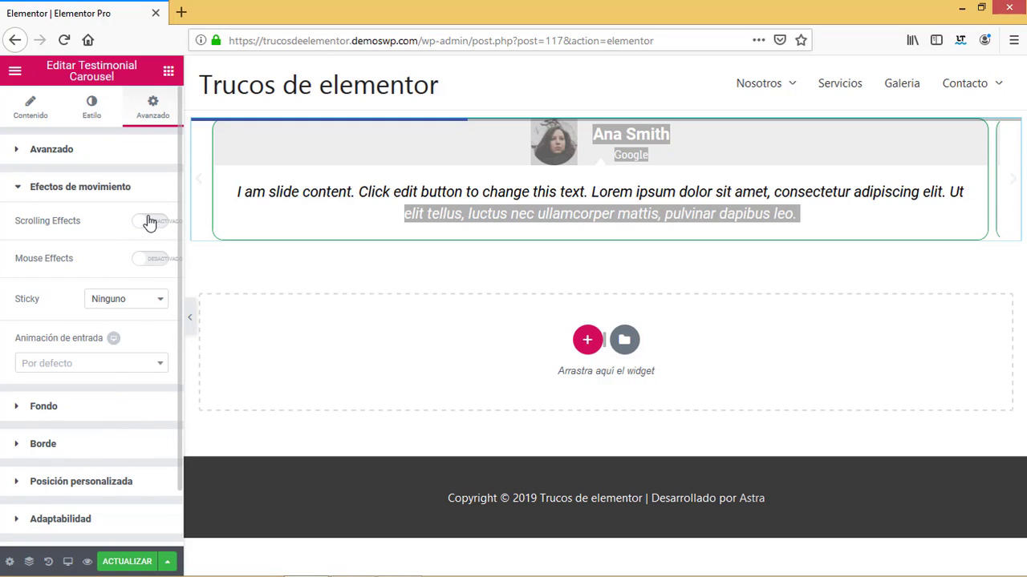
click(153, 260)
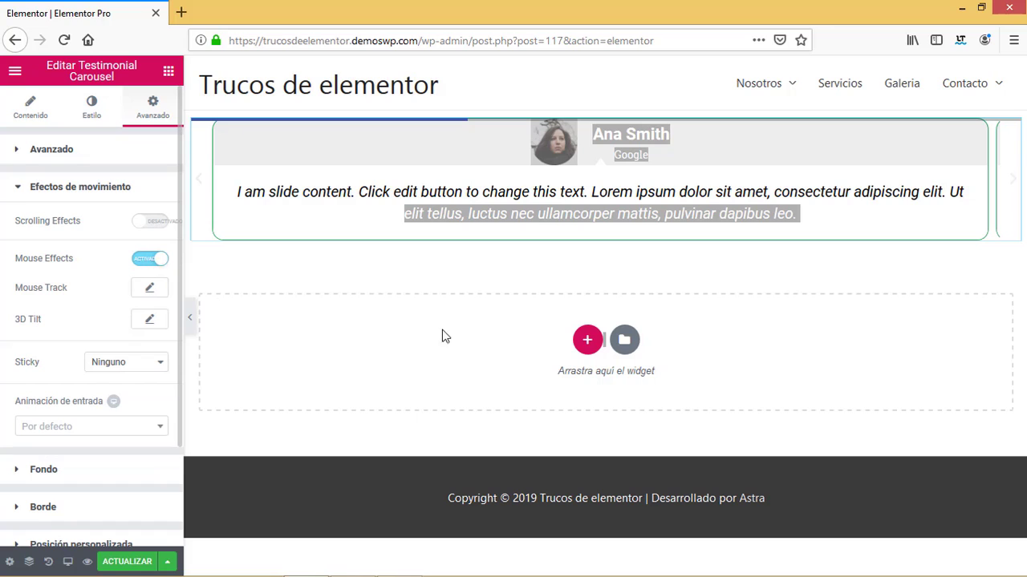
click(160, 228)
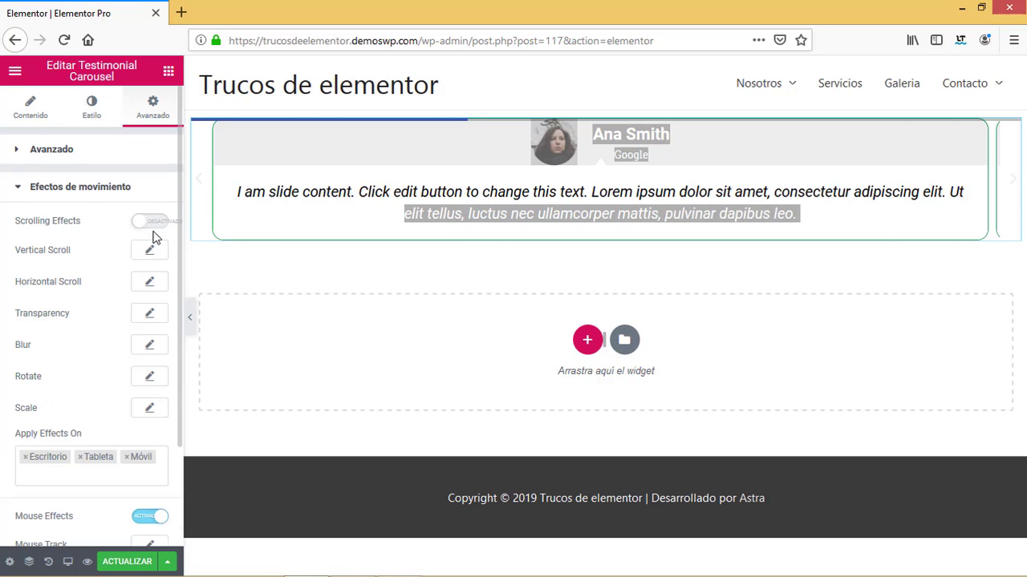
click(78, 189)
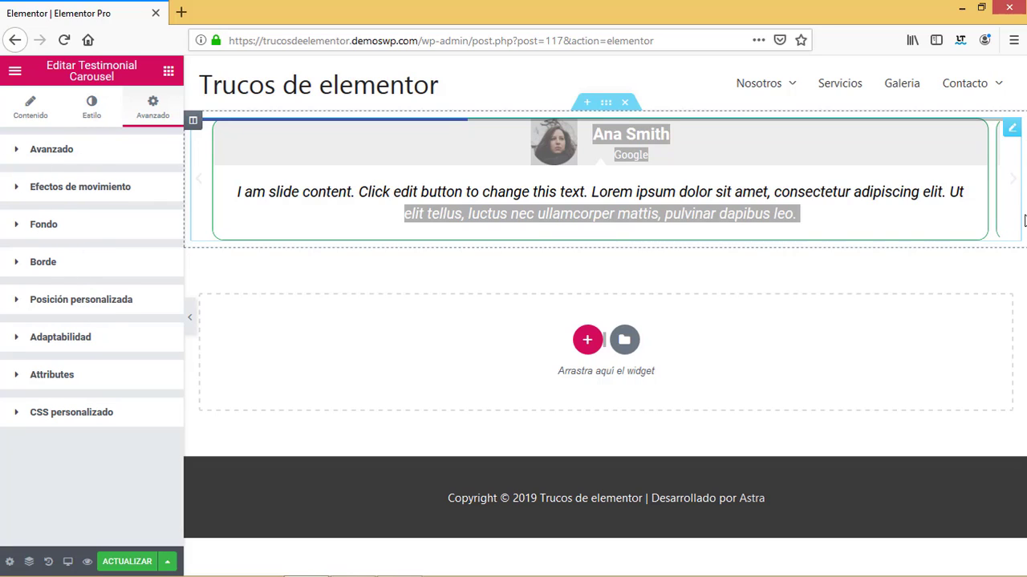
click(30, 104)
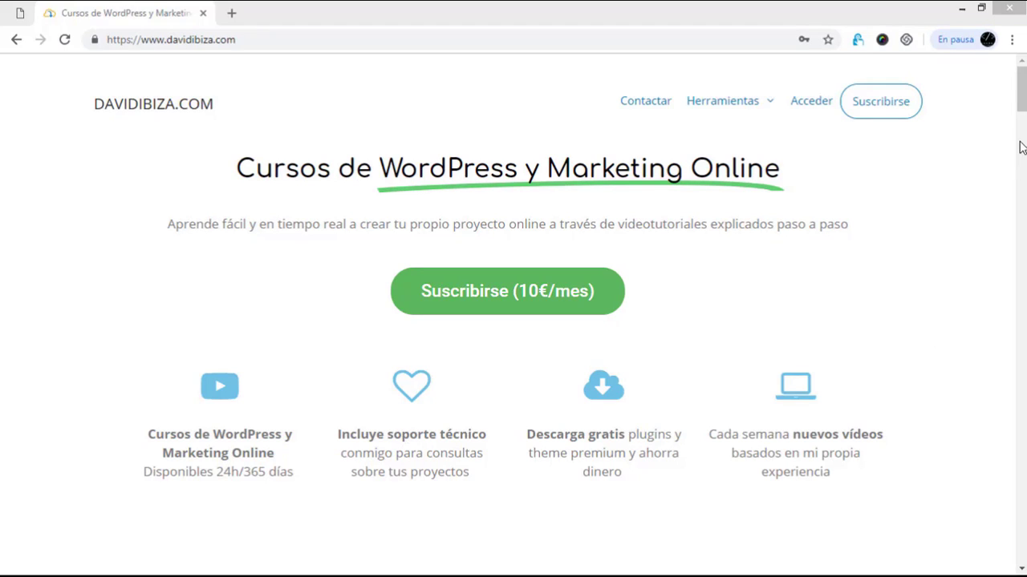
Step: Look through the courses and the included templates and plugins on the WordPress and marketing course website's home page
drag(1020, 97, 1020, 144)
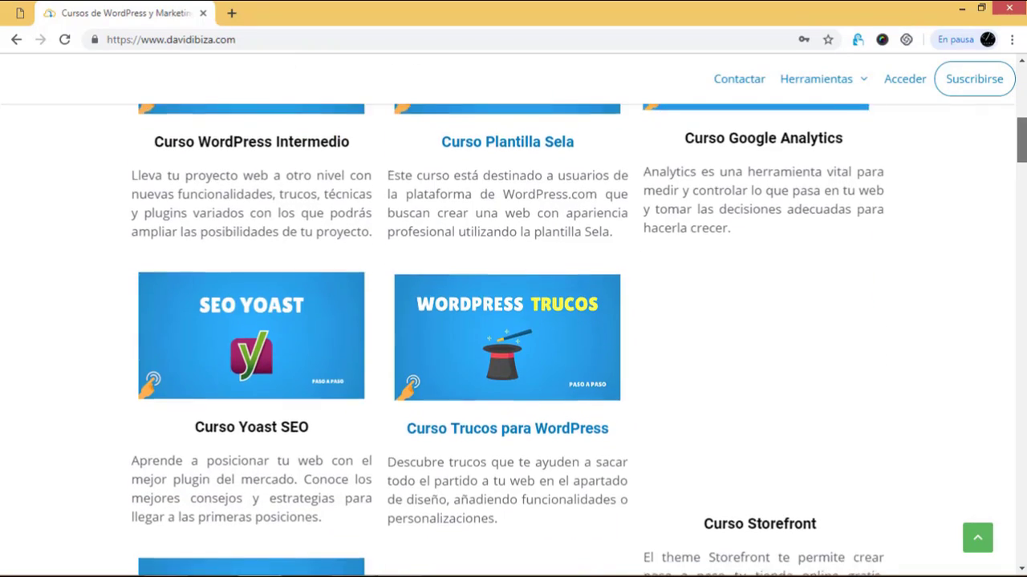
scroll(784, 369, down, 5)
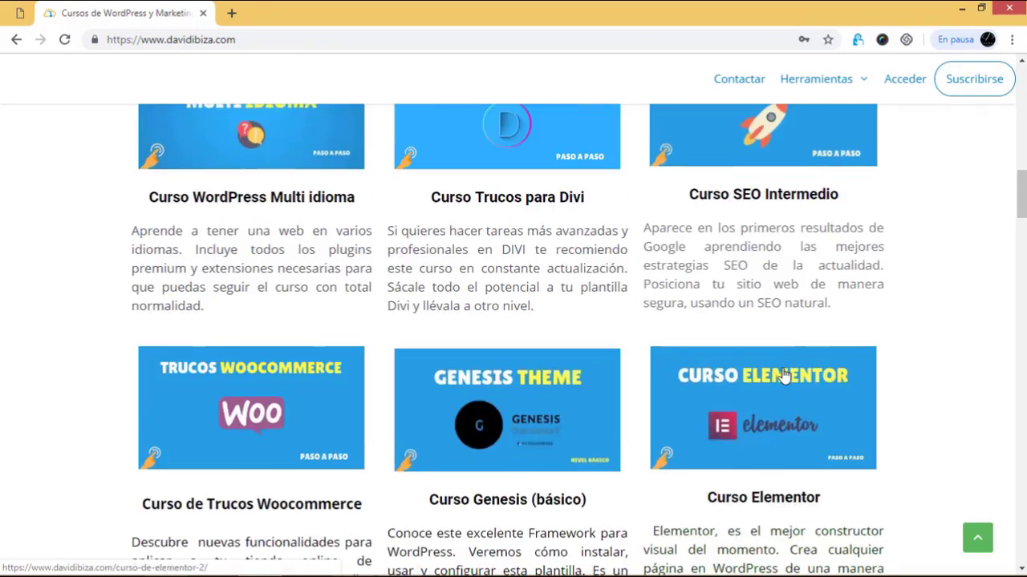
scroll(784, 374, up, 14)
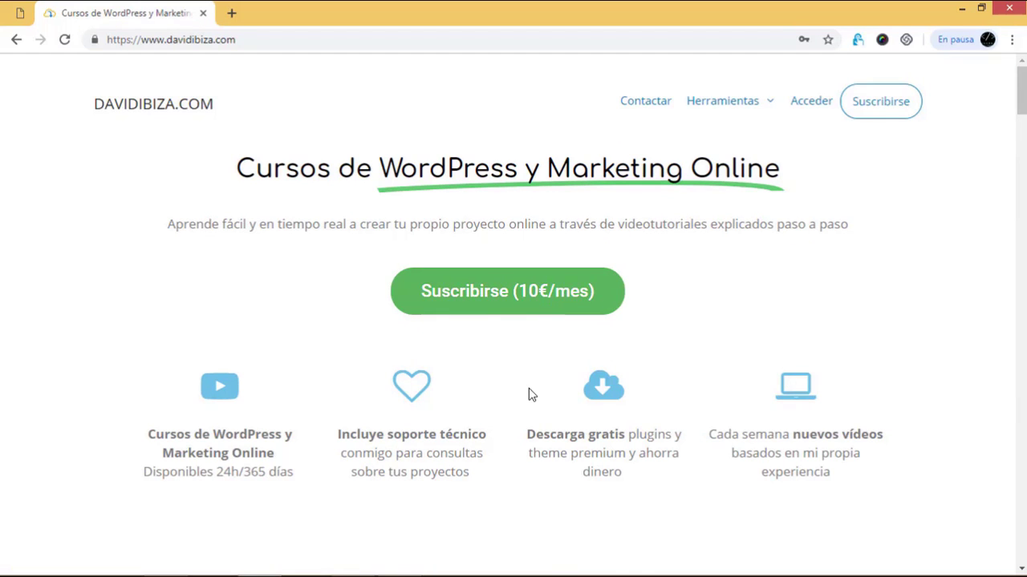
scroll(529, 394, down, 6)
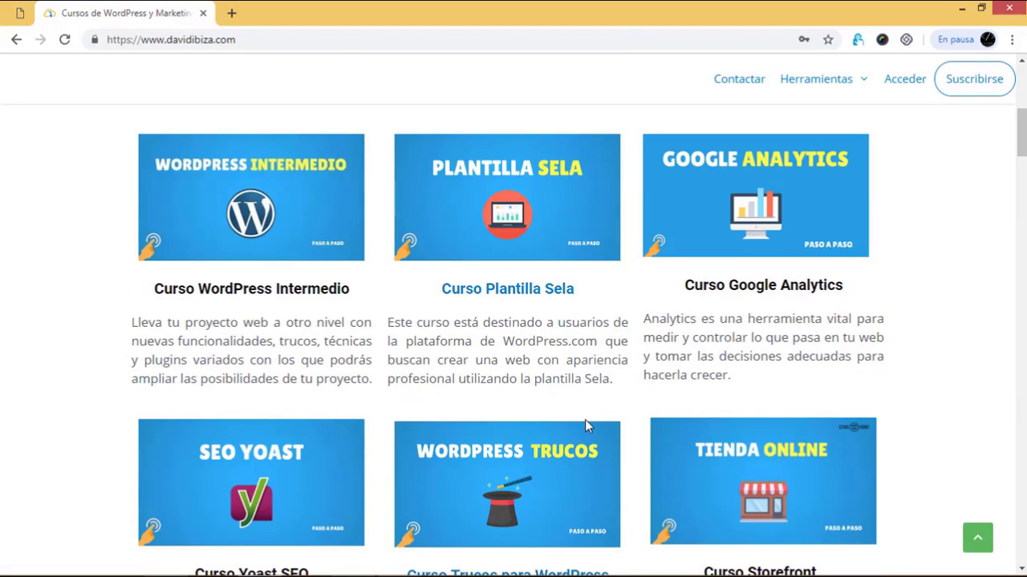
scroll(585, 423, down, 4)
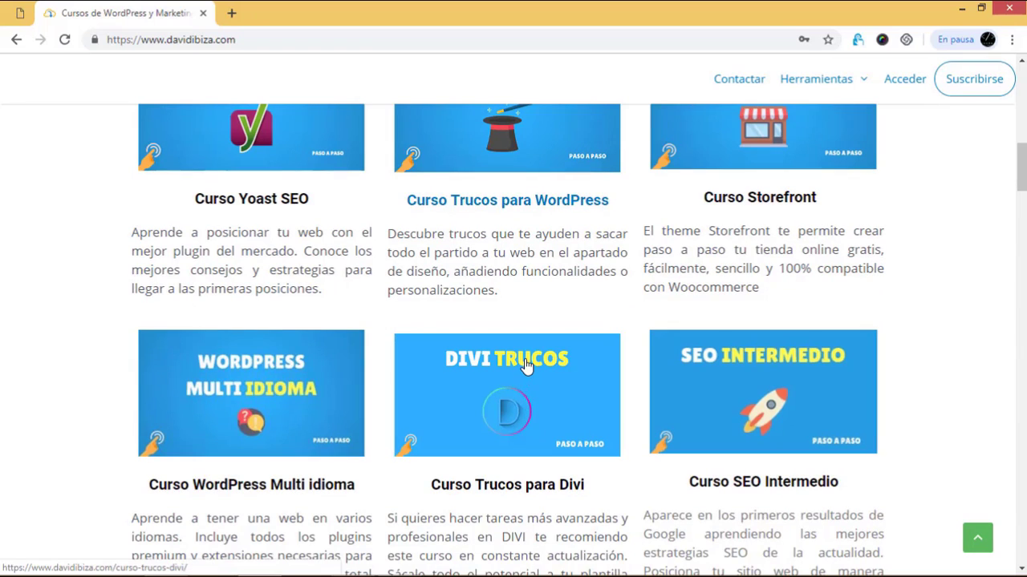
scroll(481, 365, up, 10)
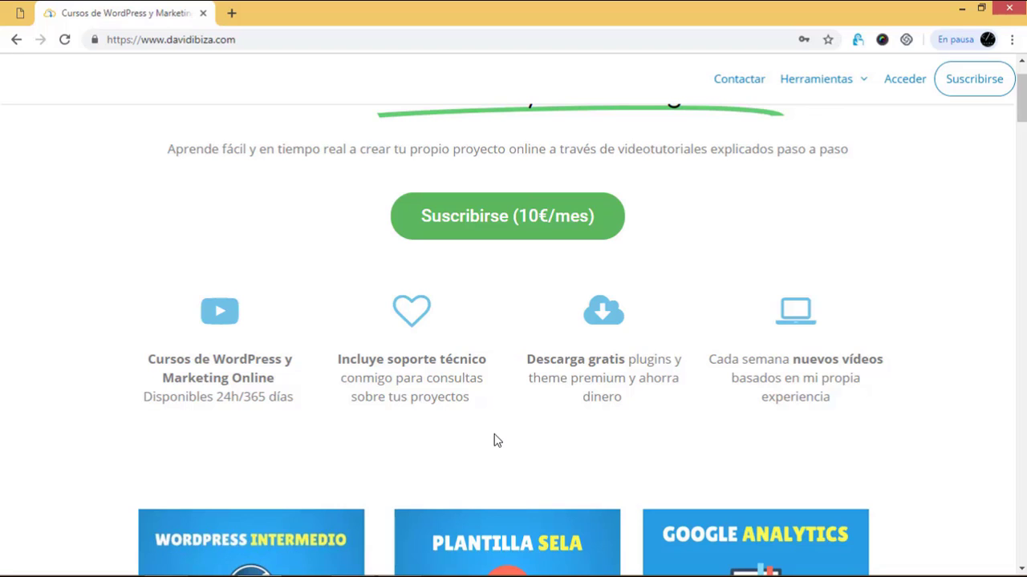
scroll(495, 441, down, 3)
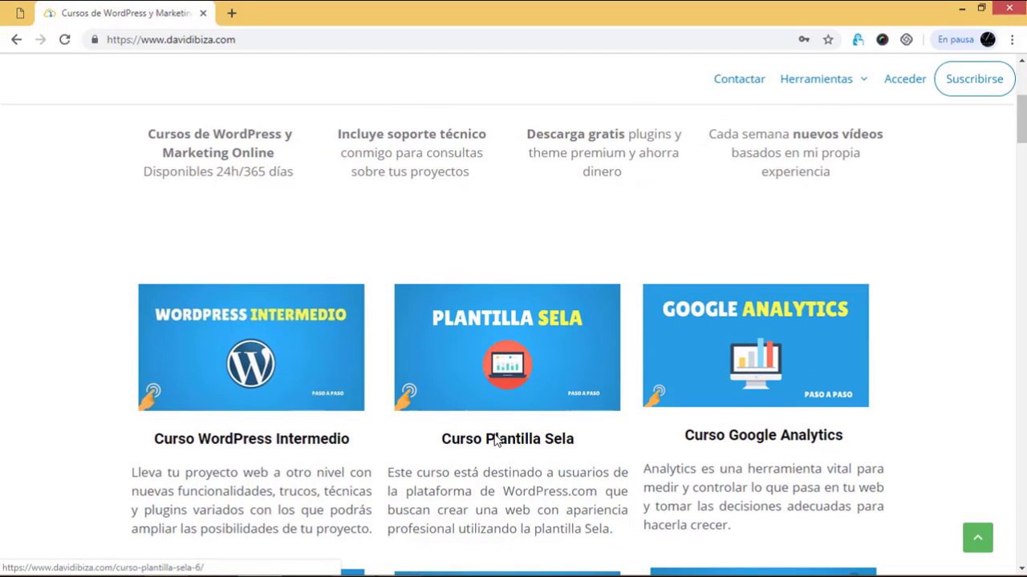
scroll(495, 440, down, 2)
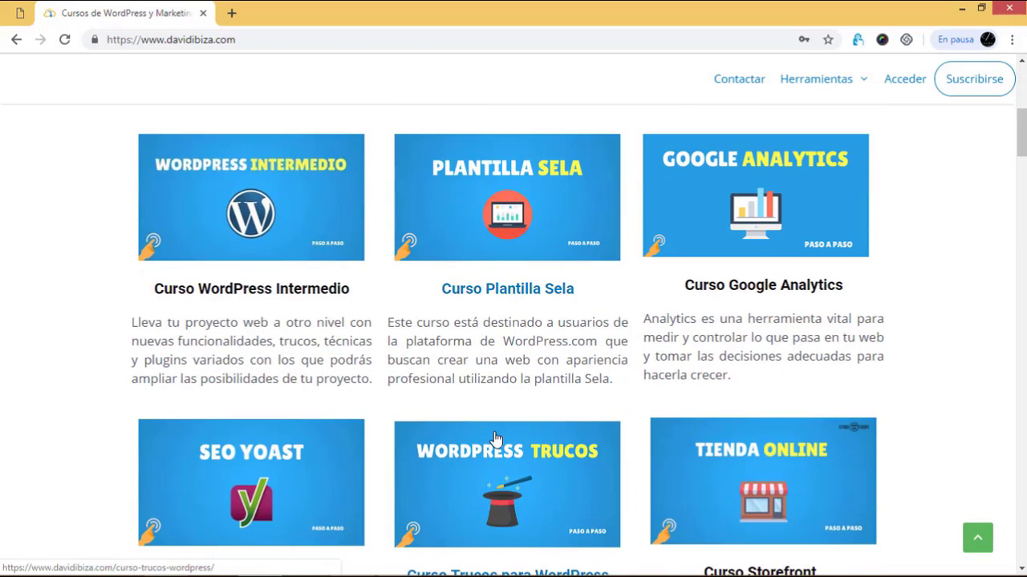
scroll(495, 440, up, 4)
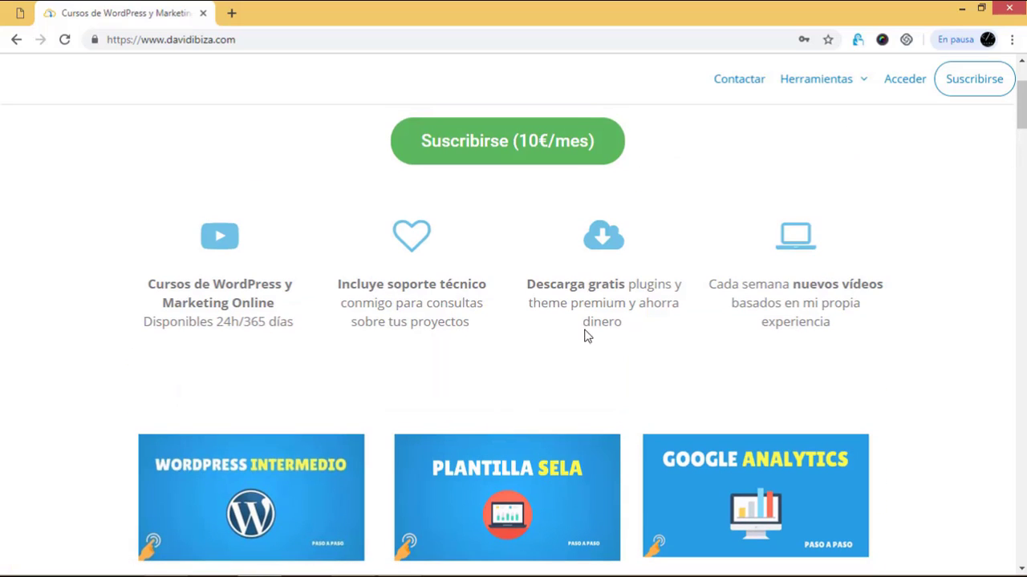
scroll(587, 411, down, 1)
scroll(586, 411, down, 20)
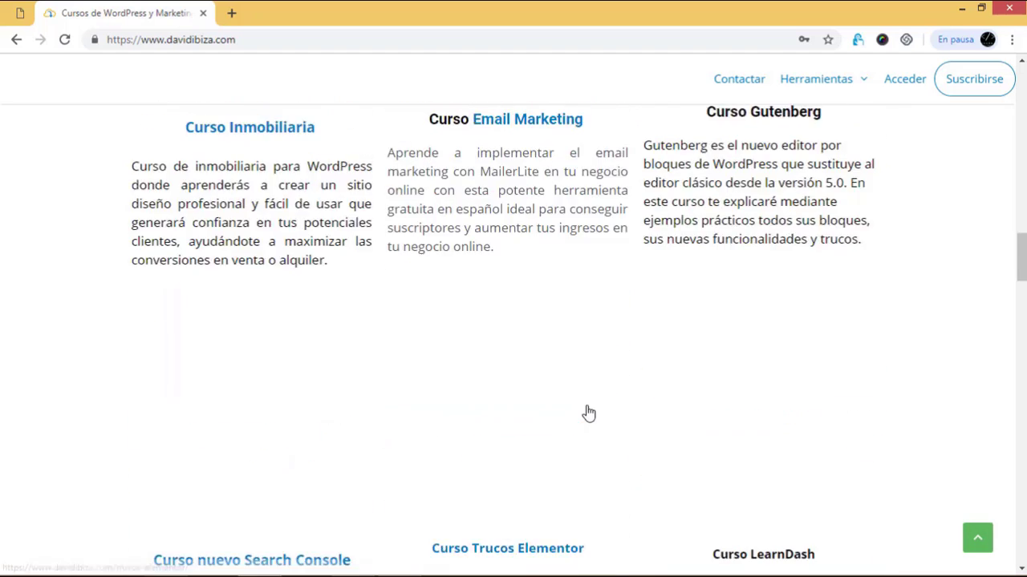
scroll(586, 412, down, 10)
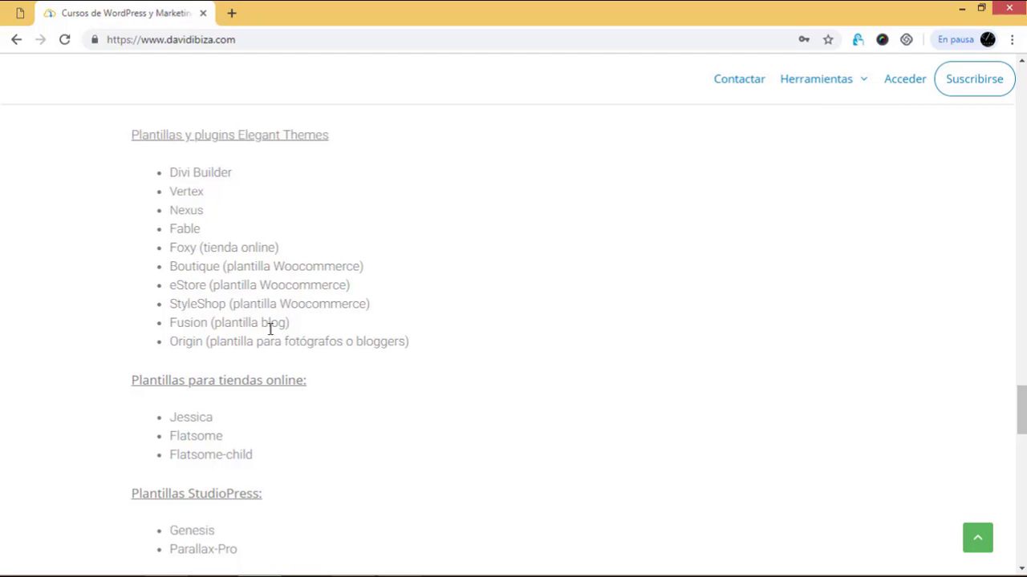
key(Home)
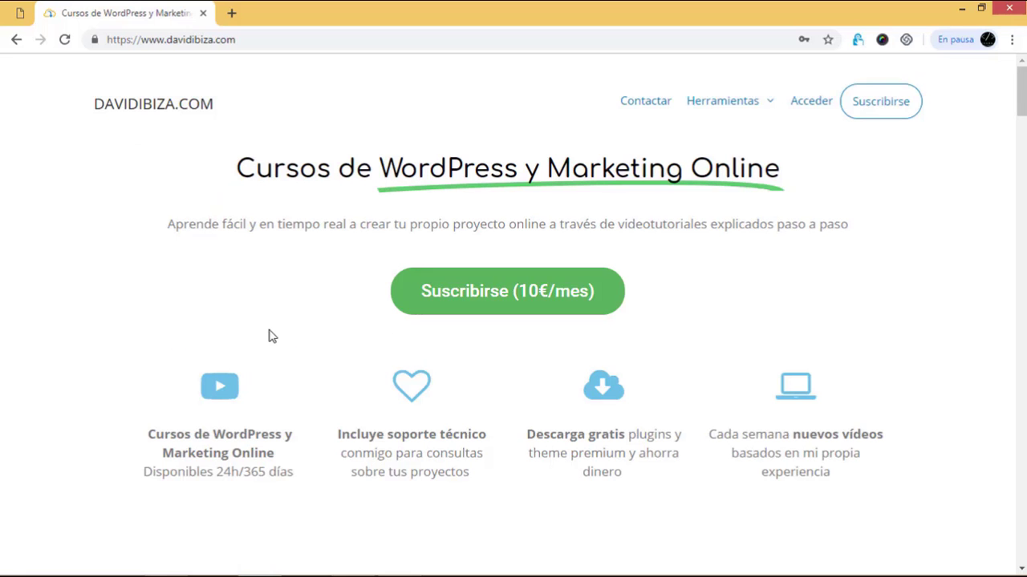